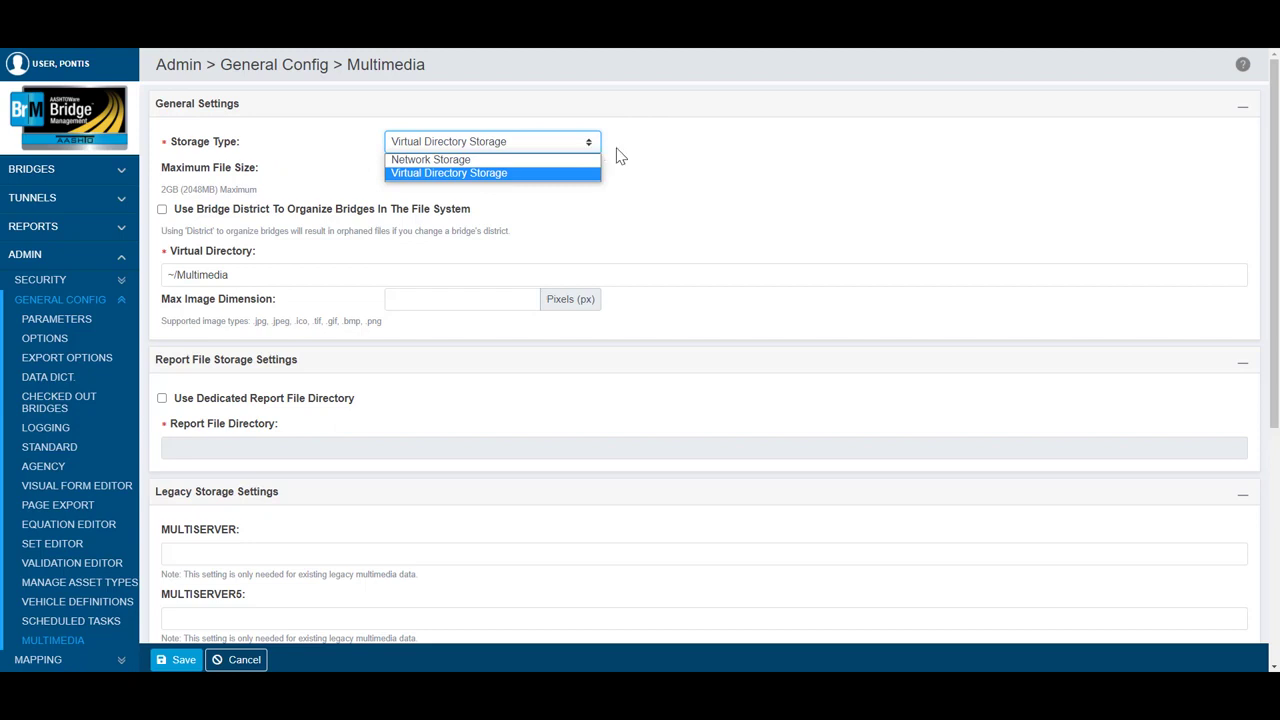
# Step: Keep Virtual Directory Storage as the storage type and enable using the bridge district to organize bridges in the file system
pyautogui.click(616, 155)
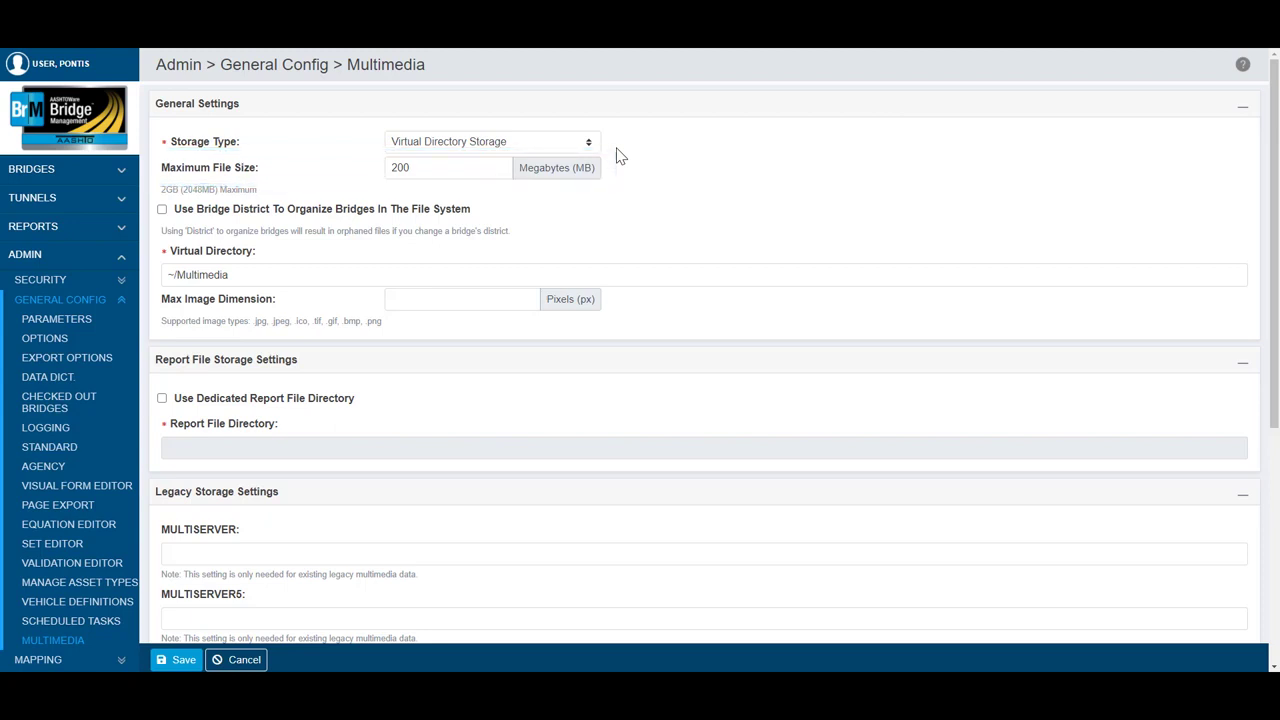
pyautogui.click(163, 211)
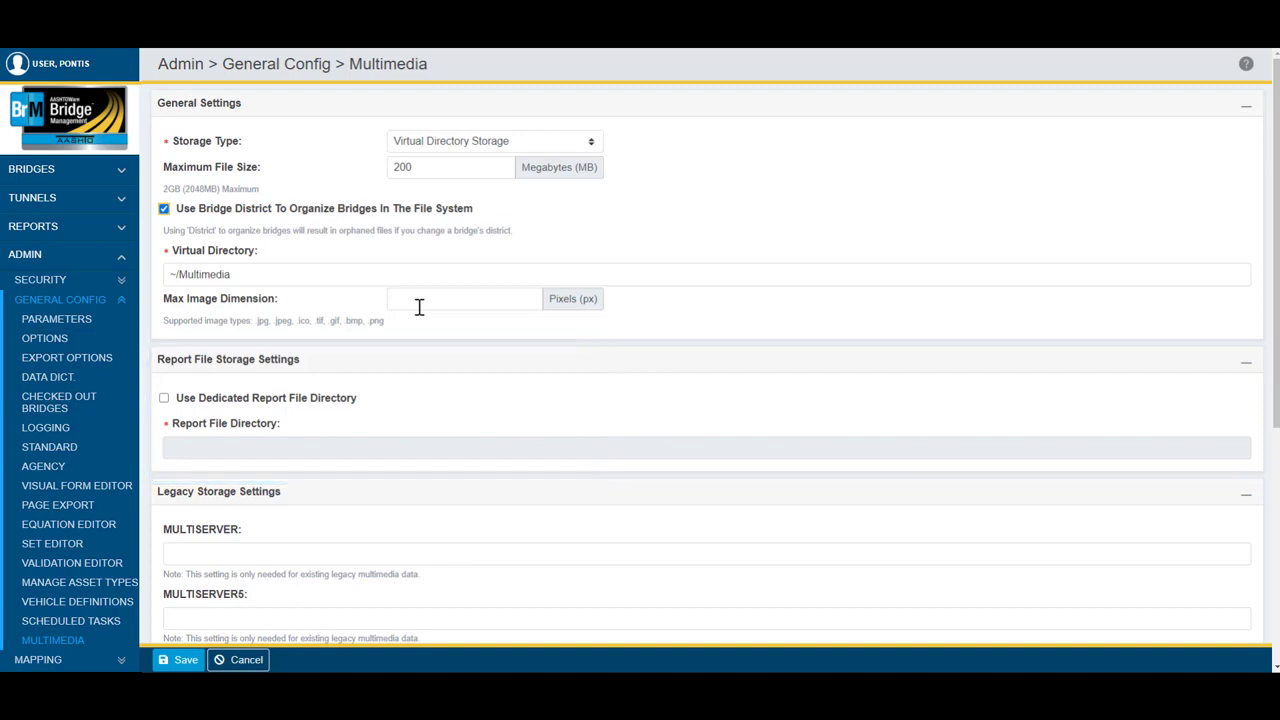
# Step: Add BRIDGE ID and CURRENT DATE as the Bridge fields in the context filename settings
pyautogui.scroll(-5, 419, 307)
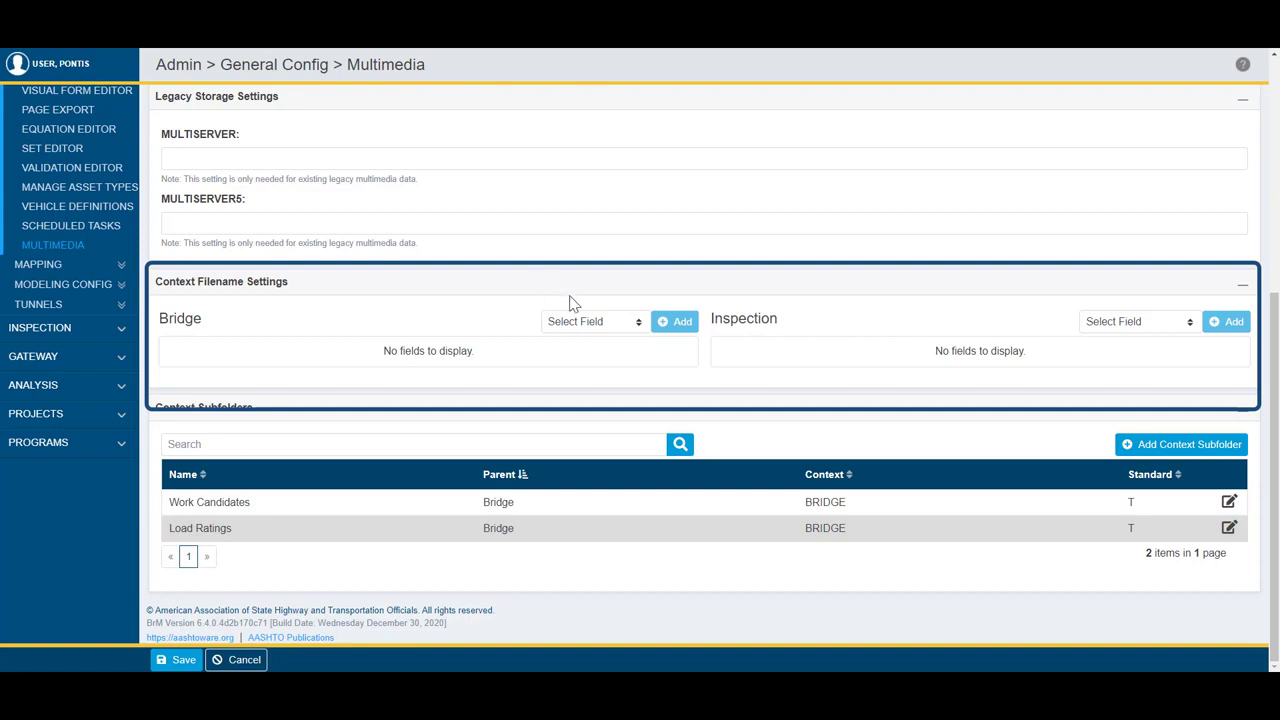
pyautogui.click(632, 322)
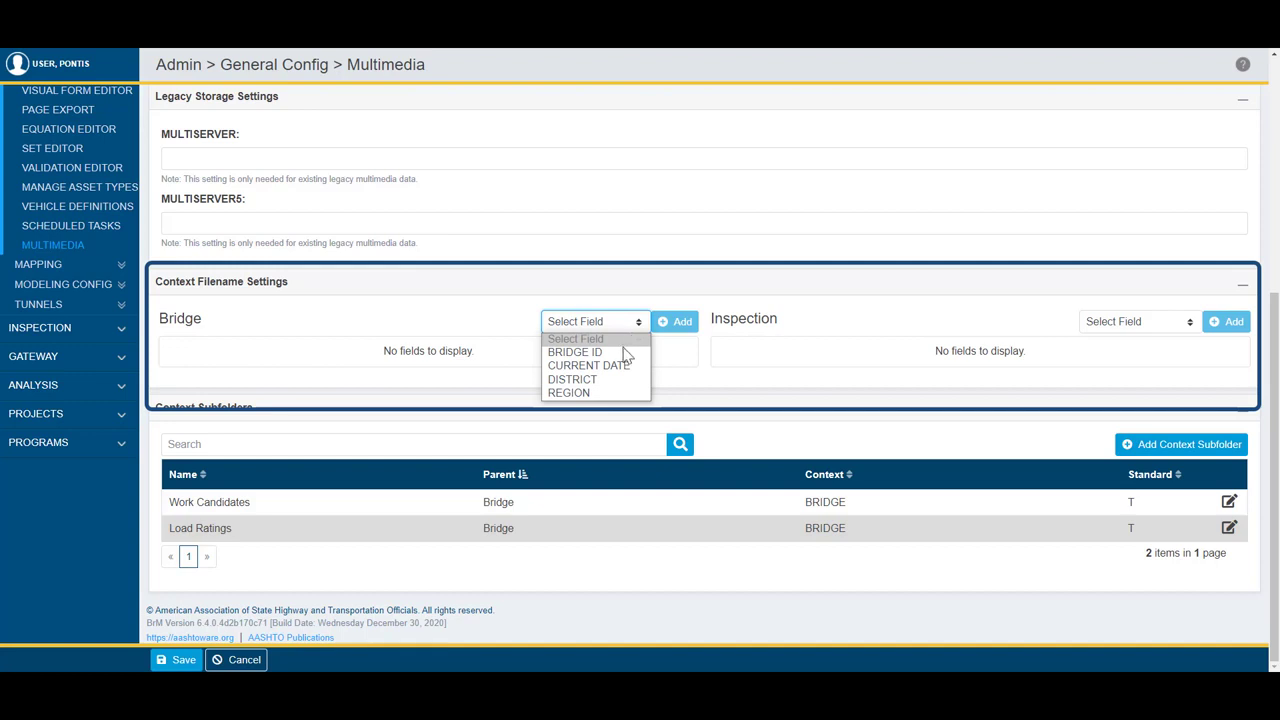
pyautogui.click(623, 350)
pyautogui.click(673, 322)
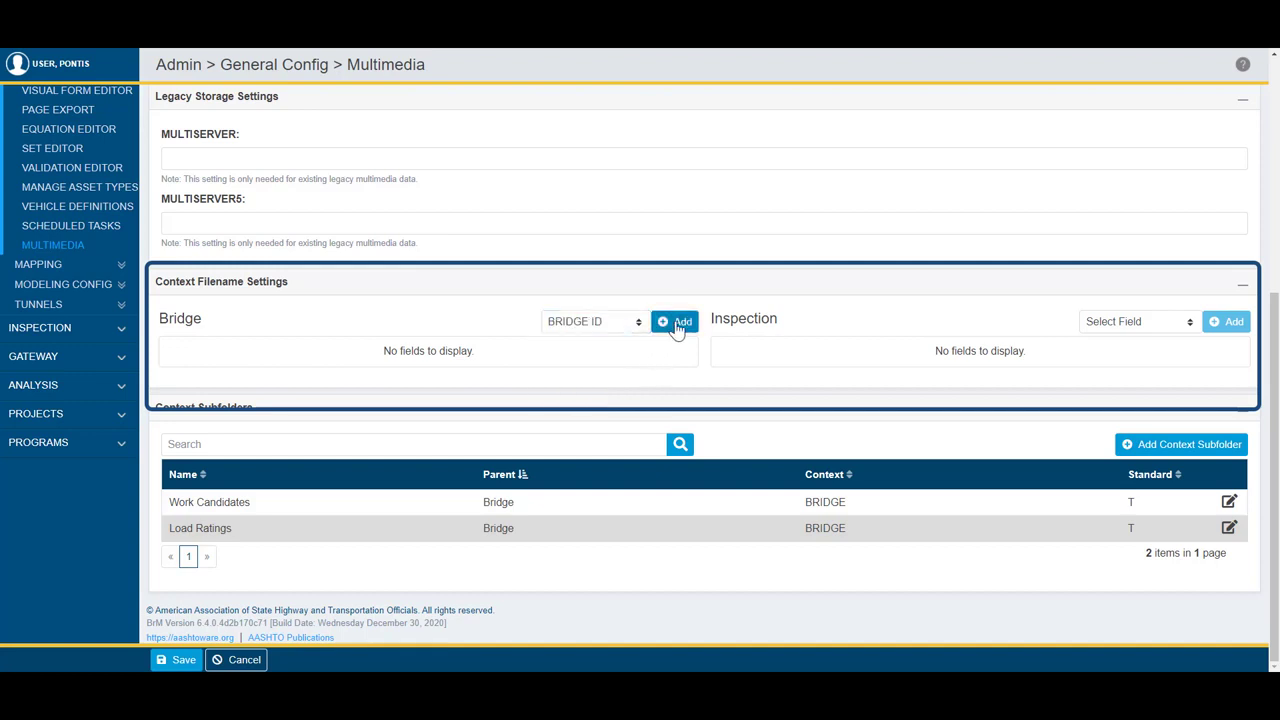
pyautogui.click(623, 322)
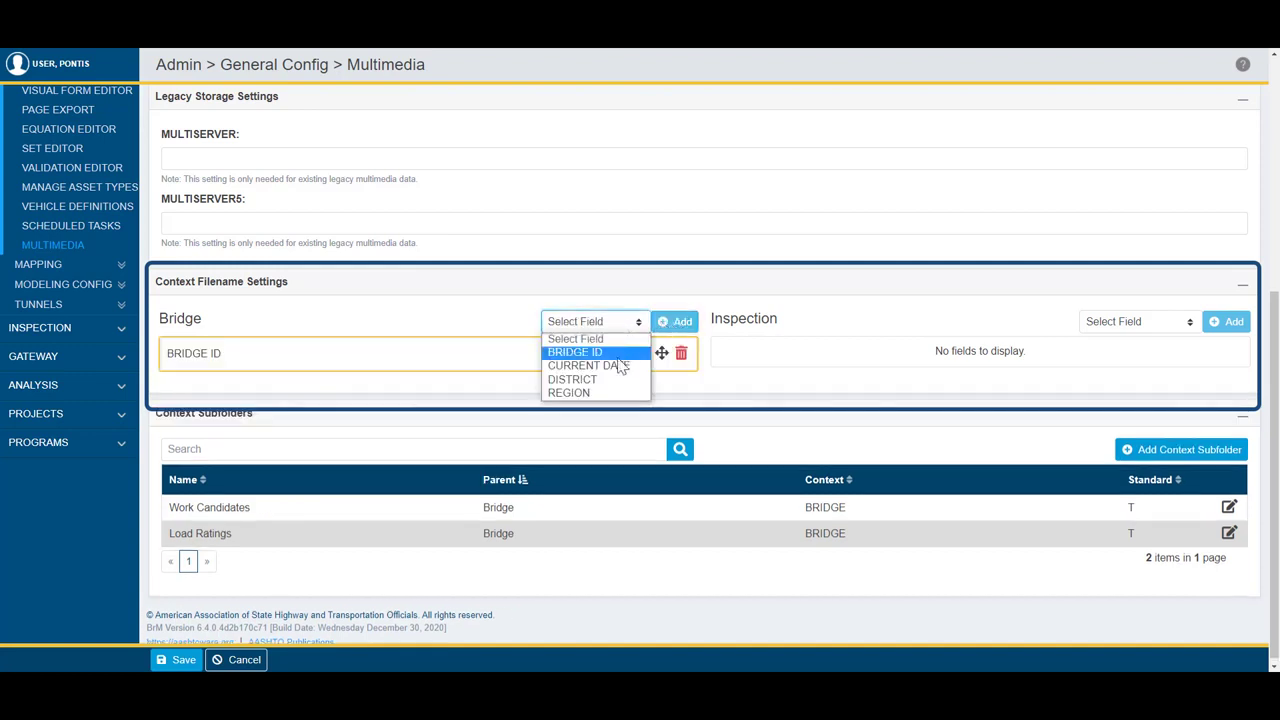
pyautogui.click(618, 365)
pyautogui.click(662, 326)
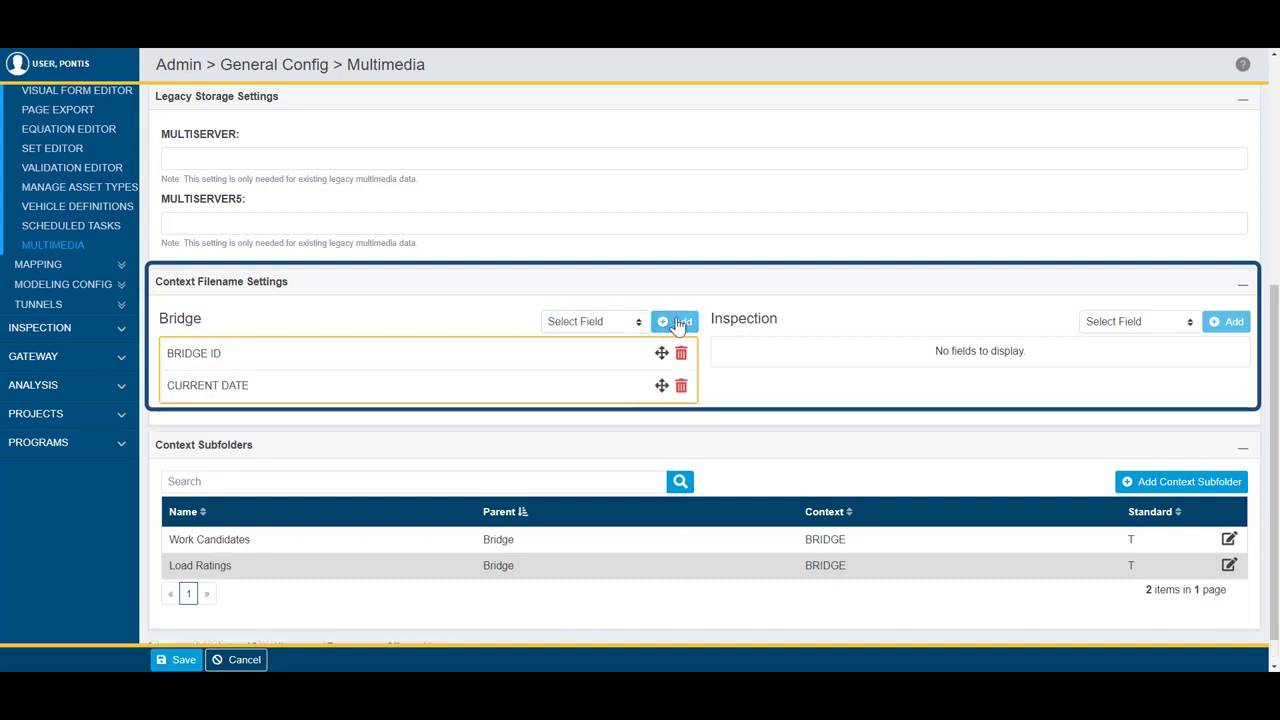
# Step: Add BRIDGE ID and INSPECTION DATE as the Inspection fields in the context filename settings
pyautogui.click(1119, 328)
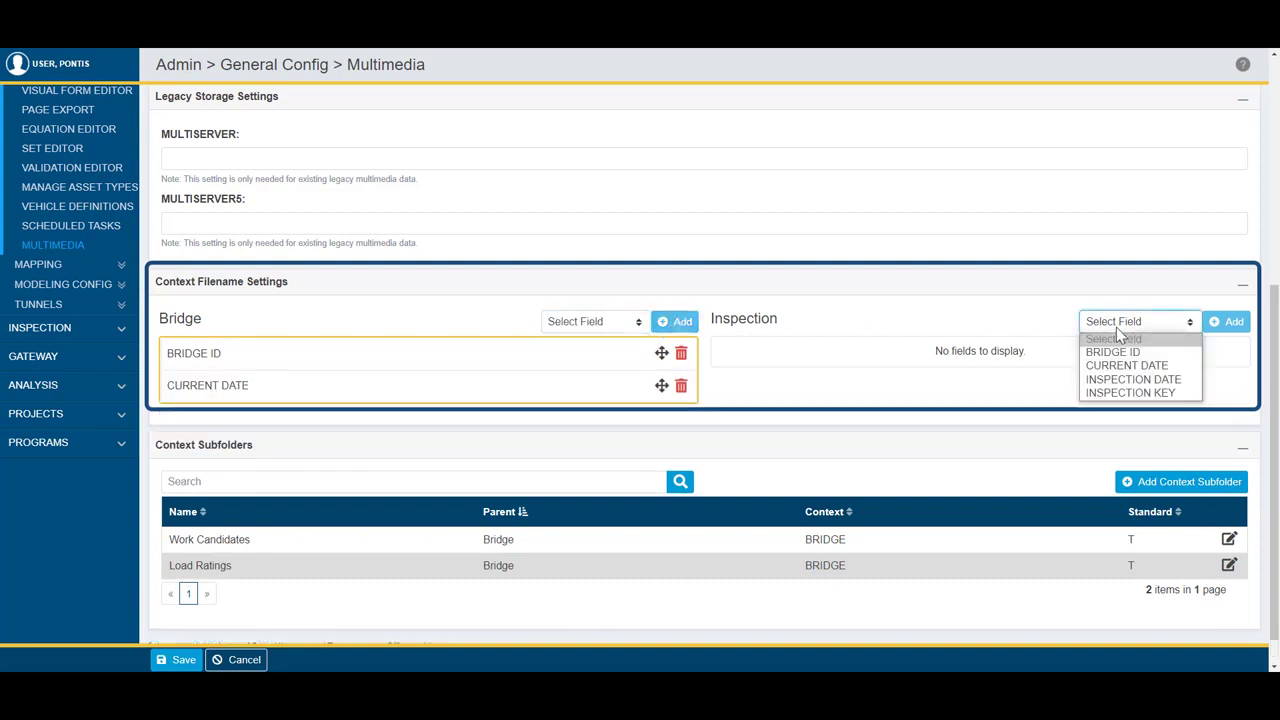
pyautogui.click(1171, 352)
pyautogui.click(1224, 322)
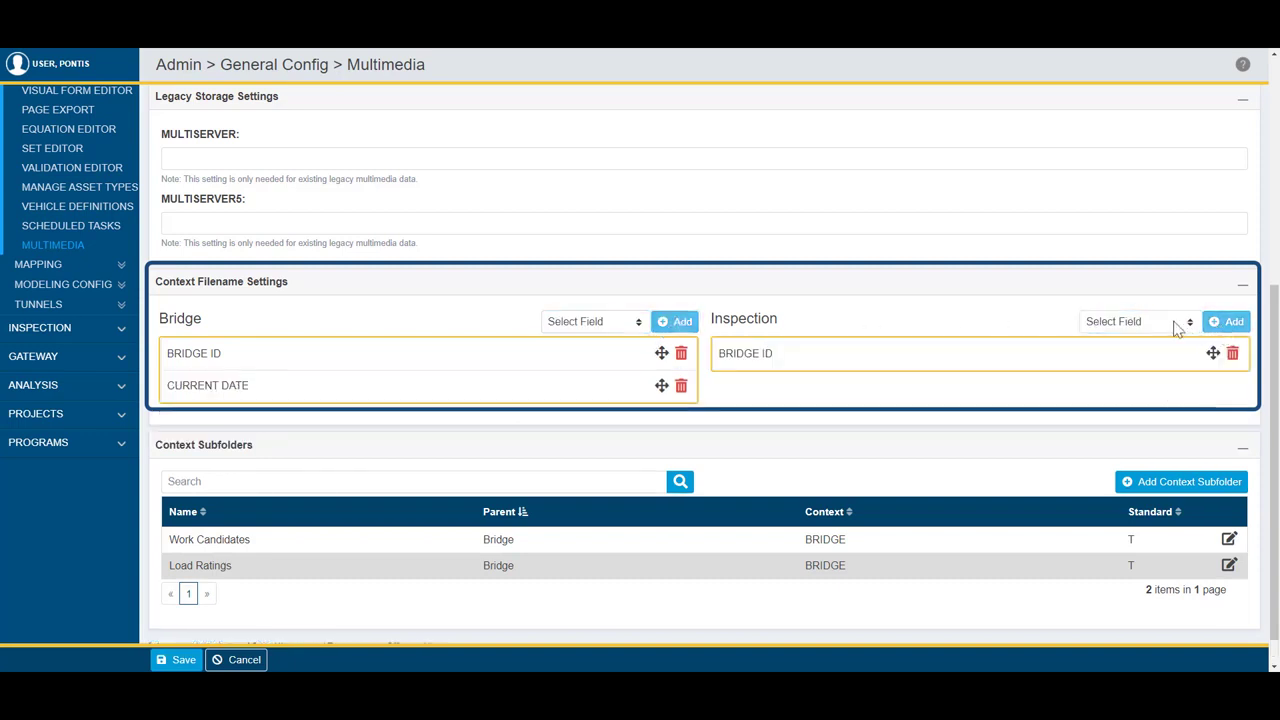
pyautogui.click(1176, 328)
pyautogui.click(1150, 380)
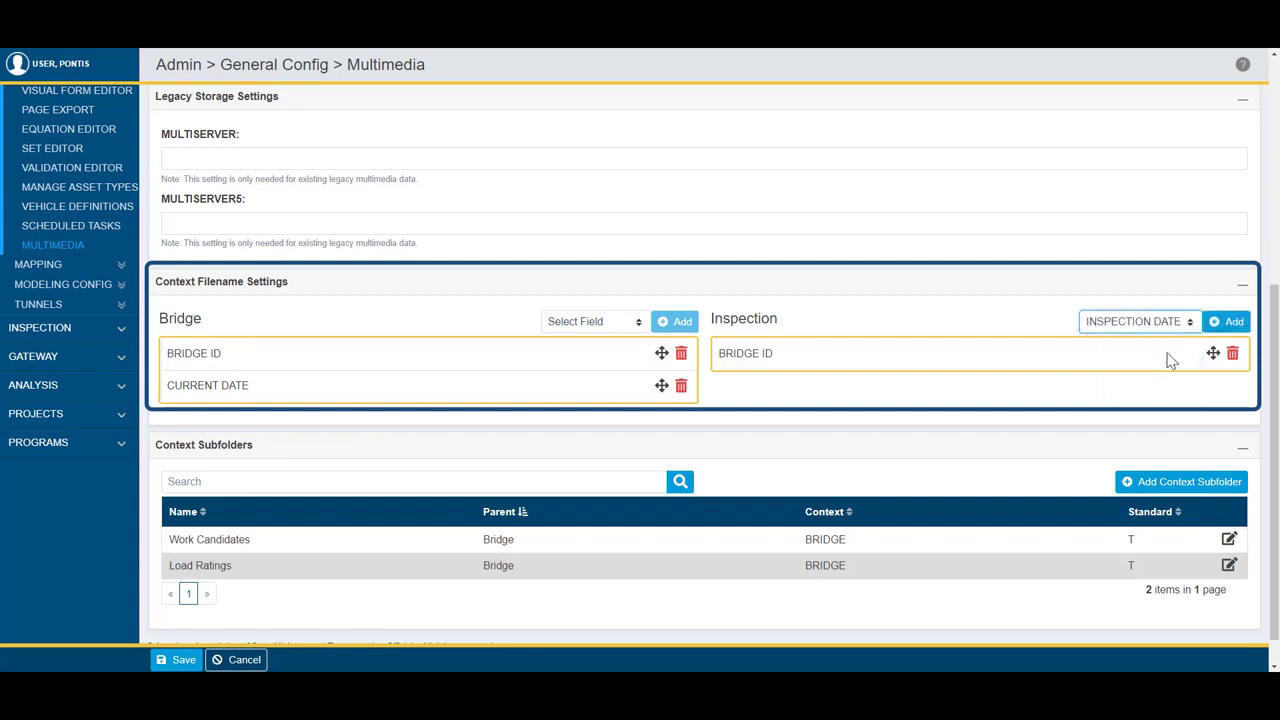
pyautogui.click(1225, 323)
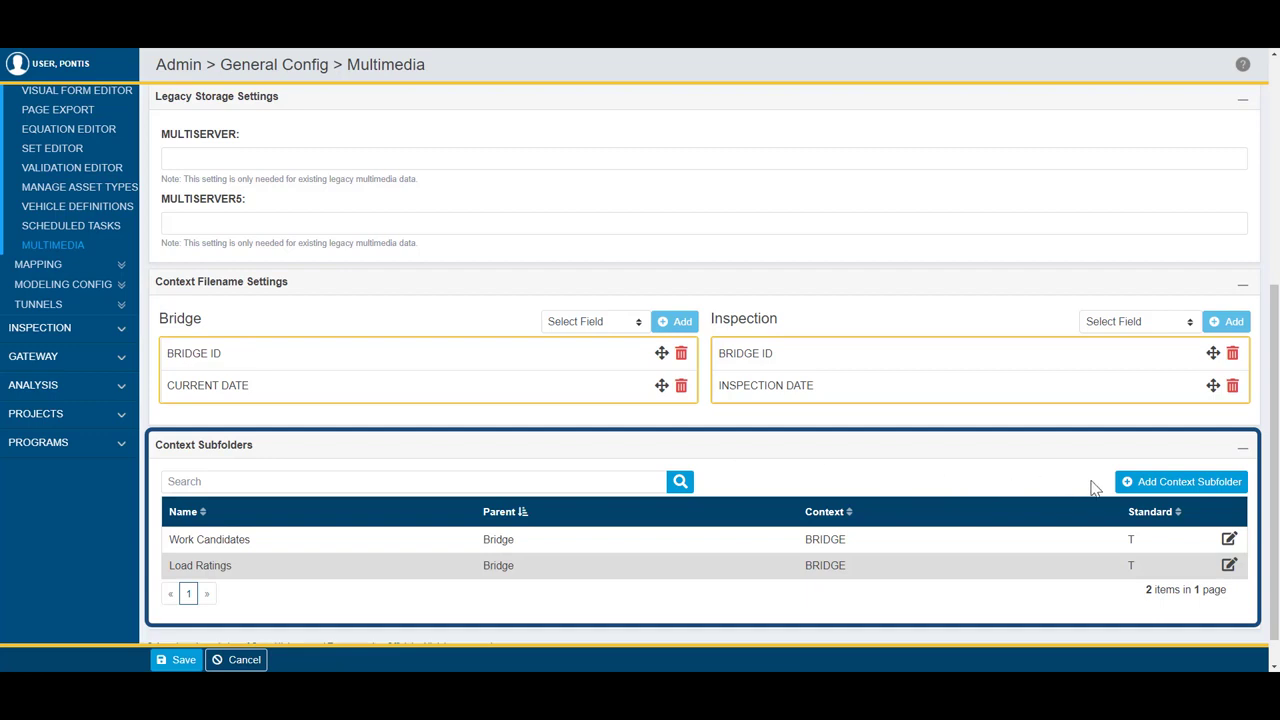
# Step: Create a context subfolder named Scour with Bridge as its parent folder, accepting the role access notice
pyautogui.click(1147, 487)
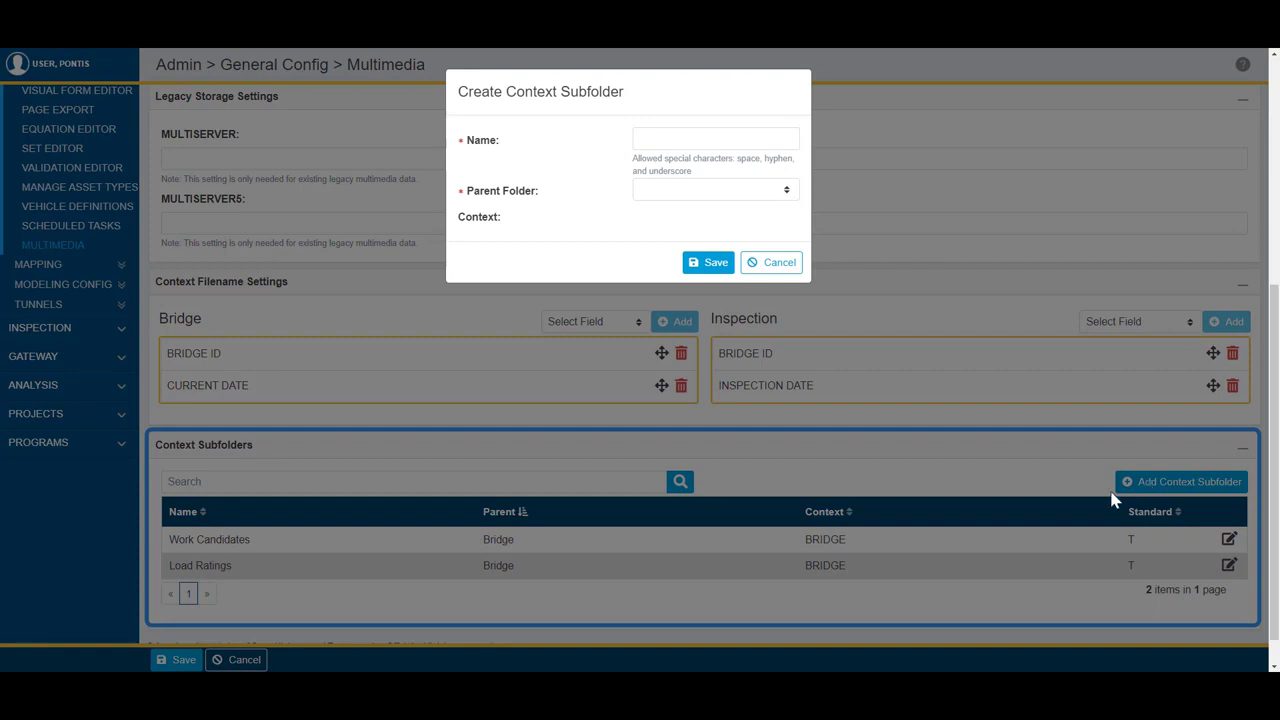
pyautogui.click(683, 135)
pyautogui.write('Scour')
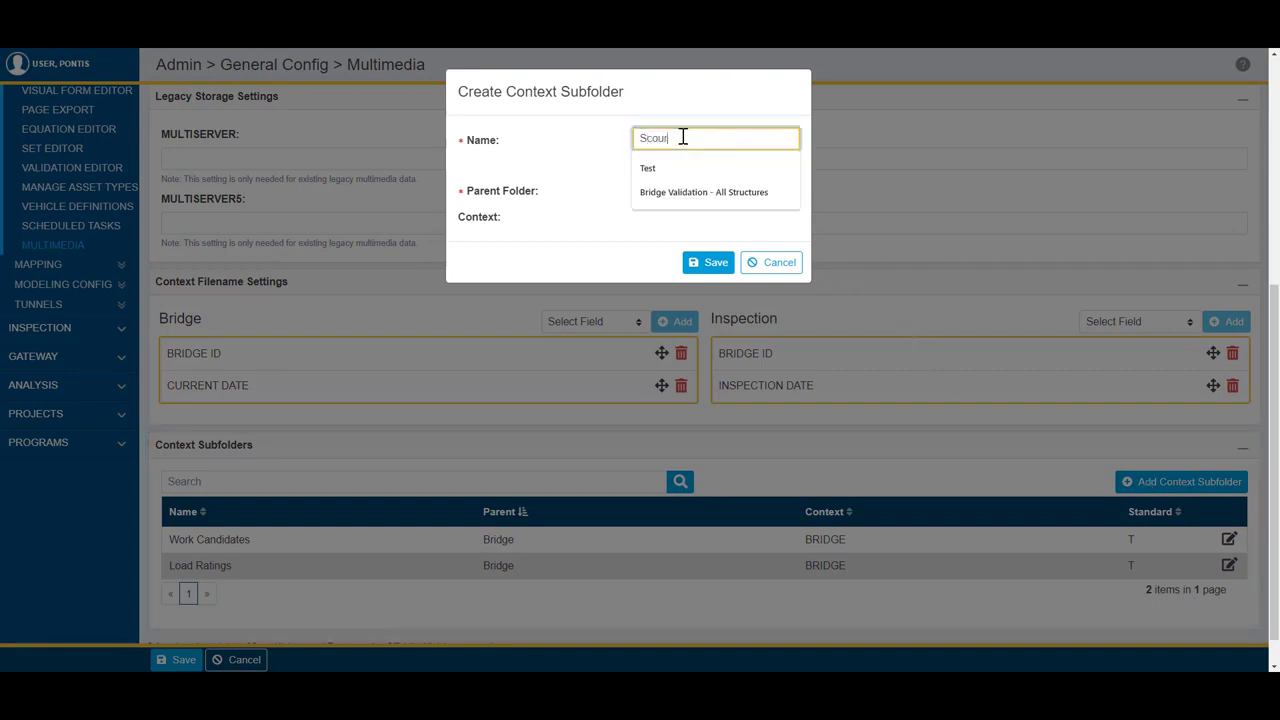
pyautogui.click(677, 197)
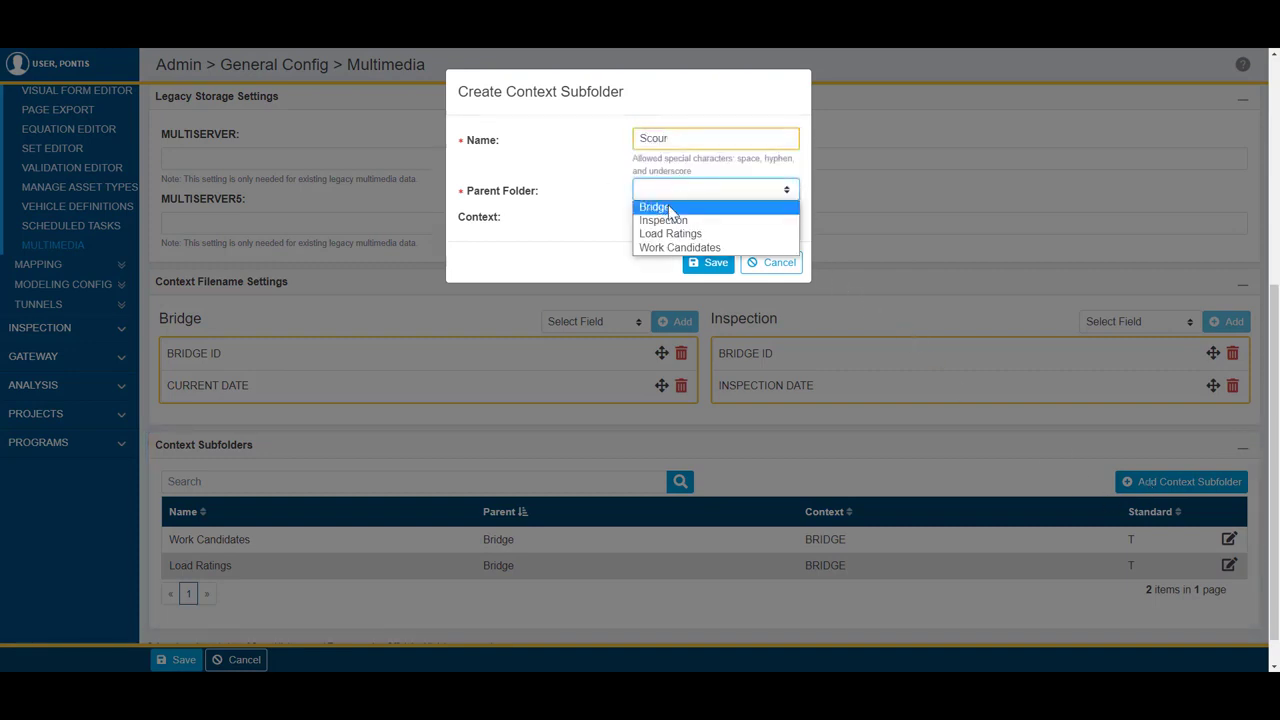
pyautogui.click(645, 204)
pyautogui.click(707, 263)
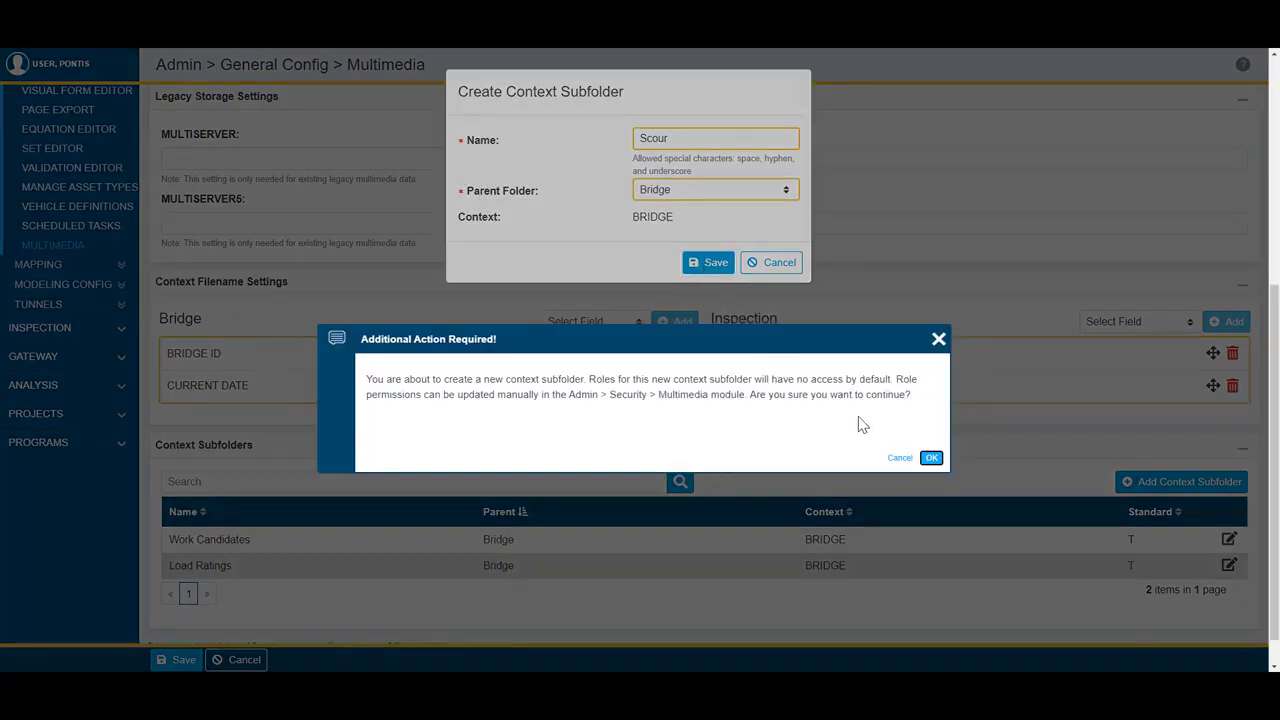
pyautogui.click(932, 460)
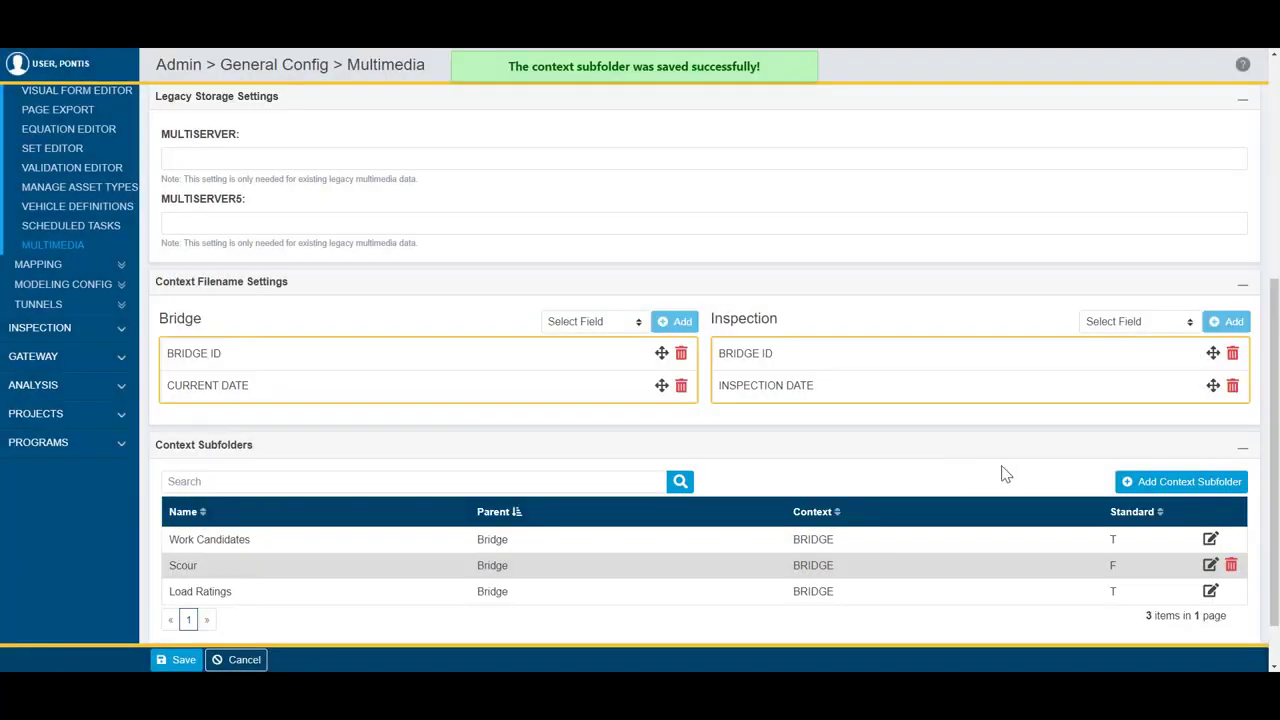
# Step: Create a context subfolder named Maintenance with Inspection as its parent folder, accepting the role access notice
pyautogui.click(1138, 484)
pyautogui.click(743, 140)
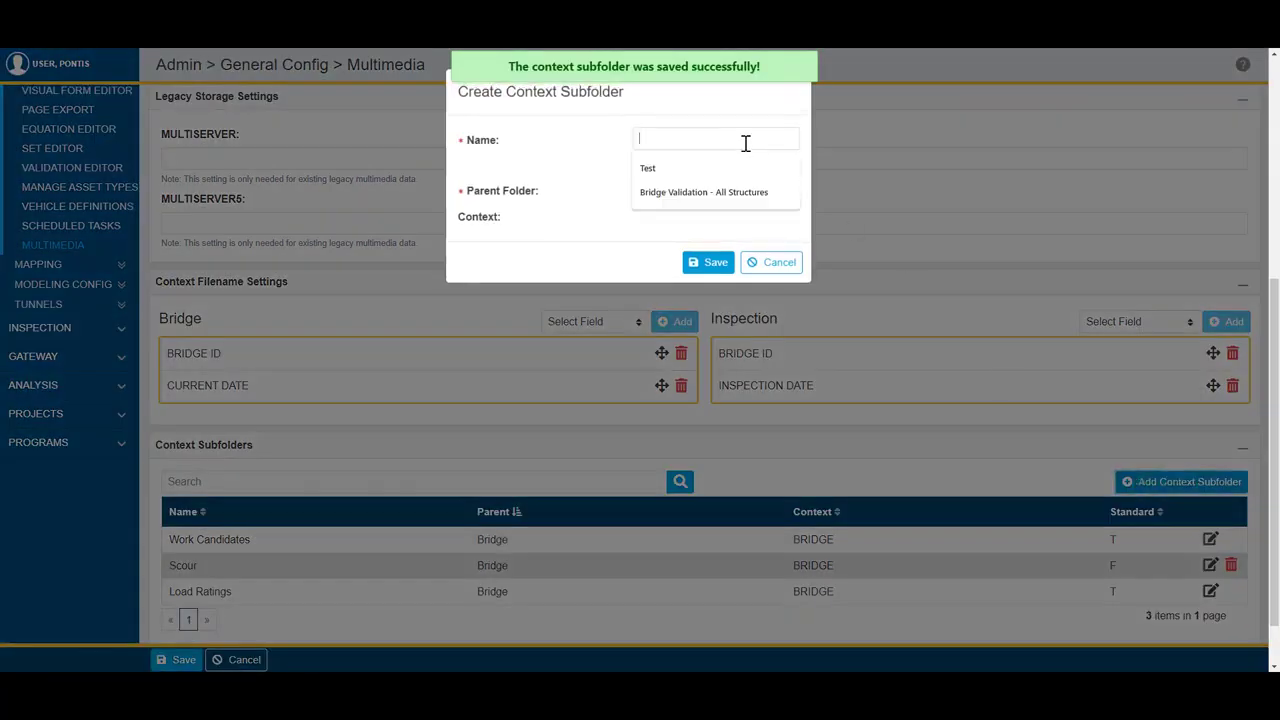
pyautogui.write('Maintenance')
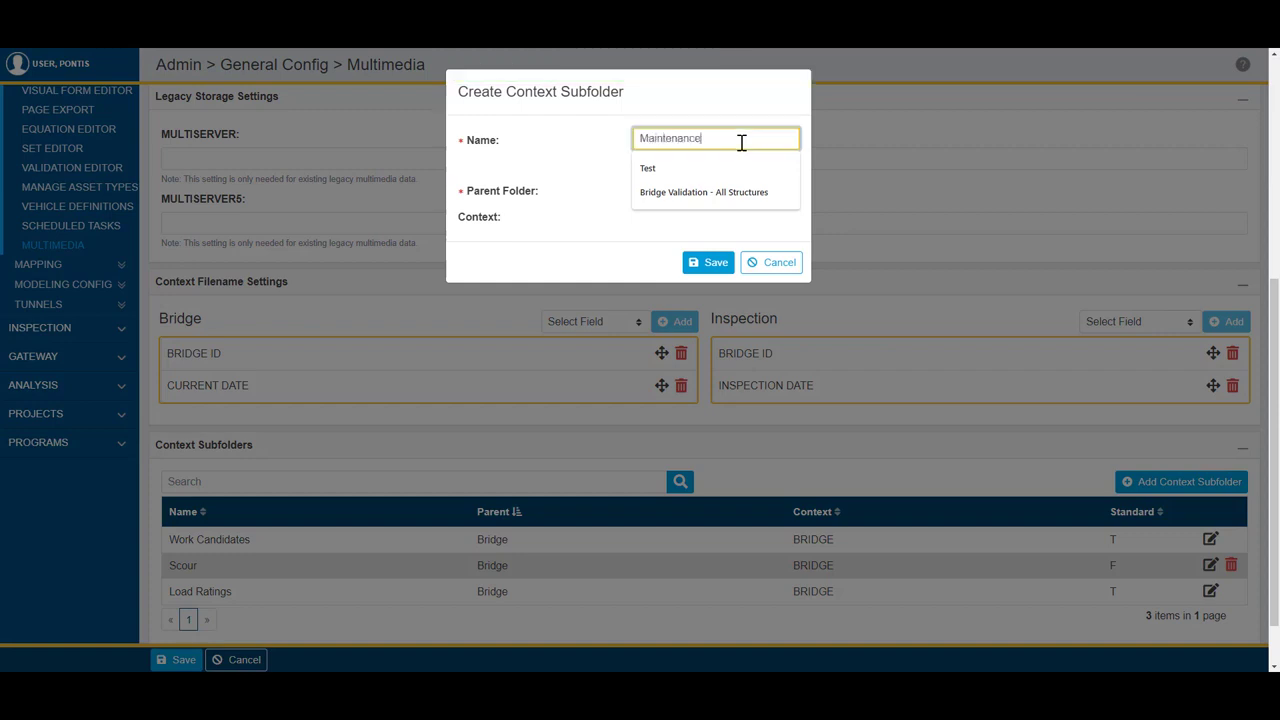
pyautogui.click(617, 213)
pyautogui.click(727, 197)
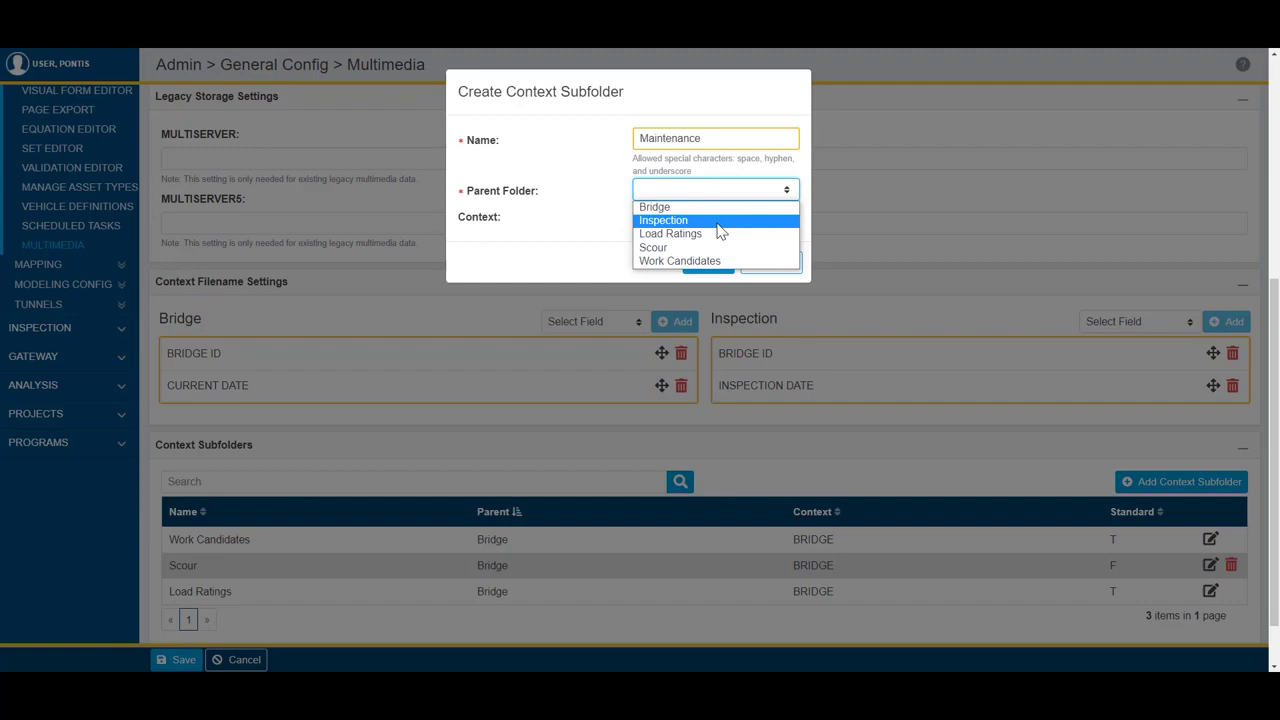
pyautogui.click(718, 221)
pyautogui.click(709, 263)
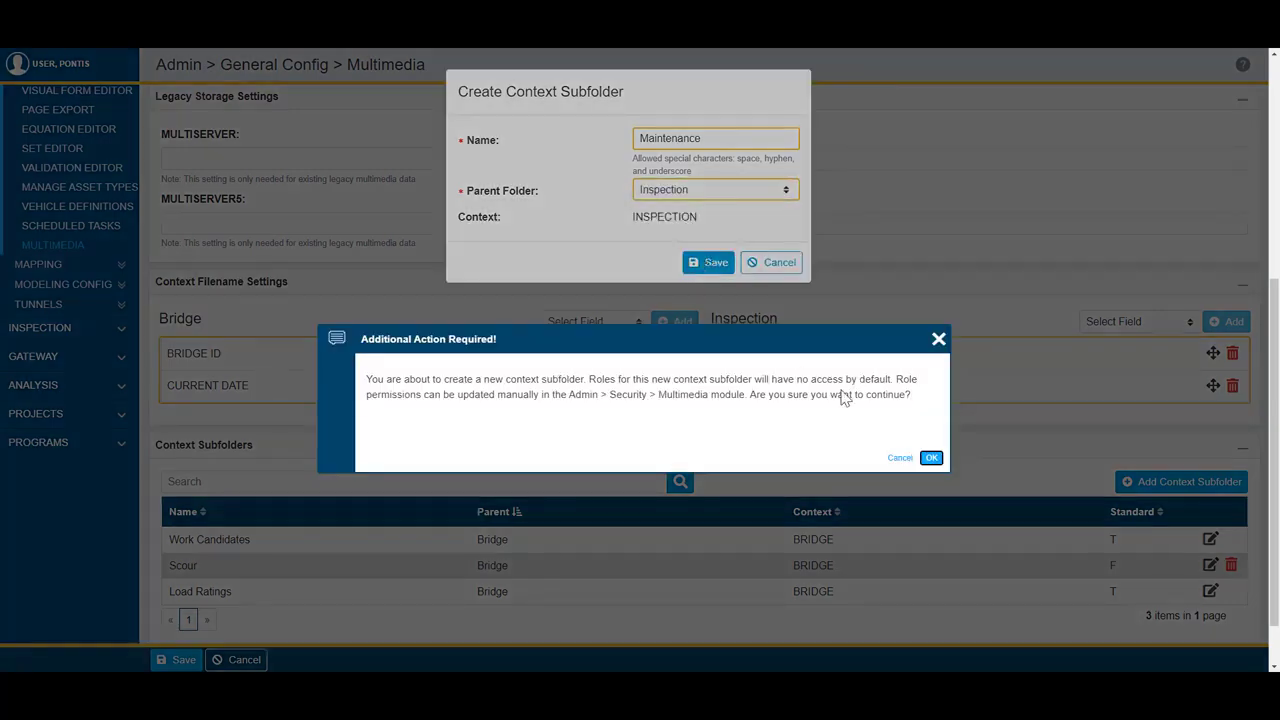
pyautogui.click(931, 457)
# Step: Save the multimedia configuration settings
pyautogui.scroll(-1, 770, 430)
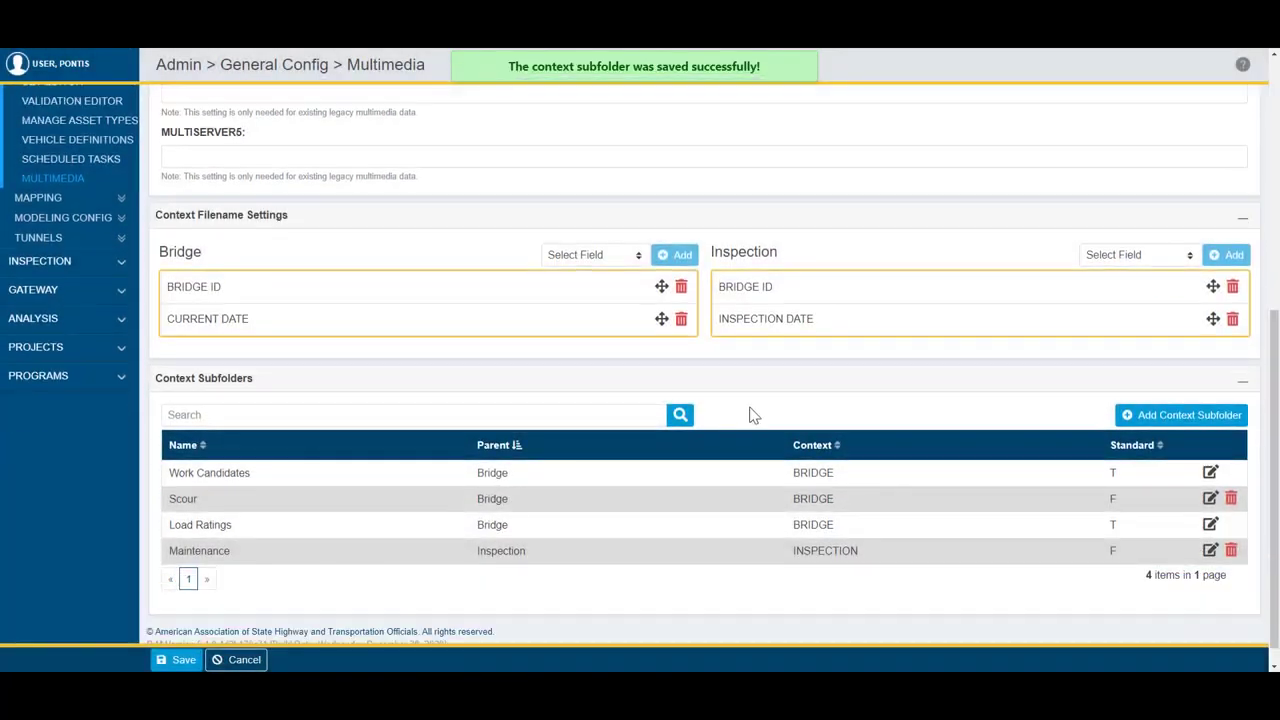
pyautogui.scroll(-1, 715, 470)
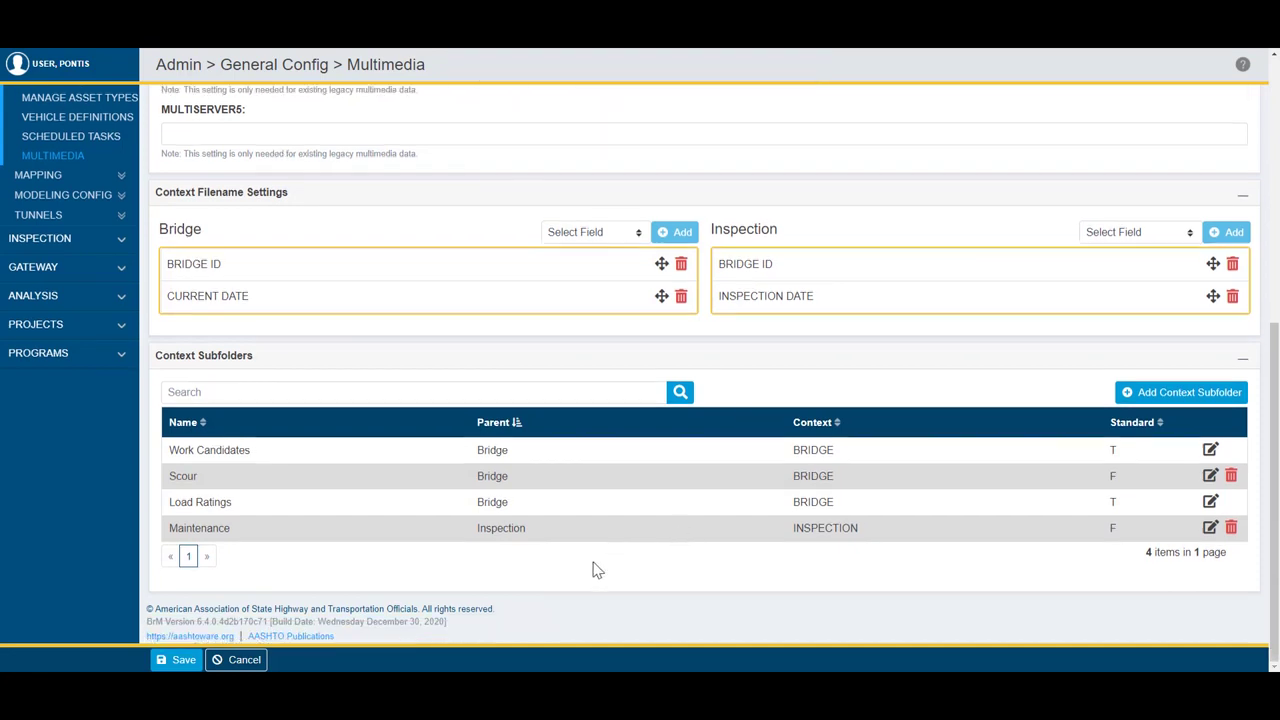
pyautogui.click(183, 660)
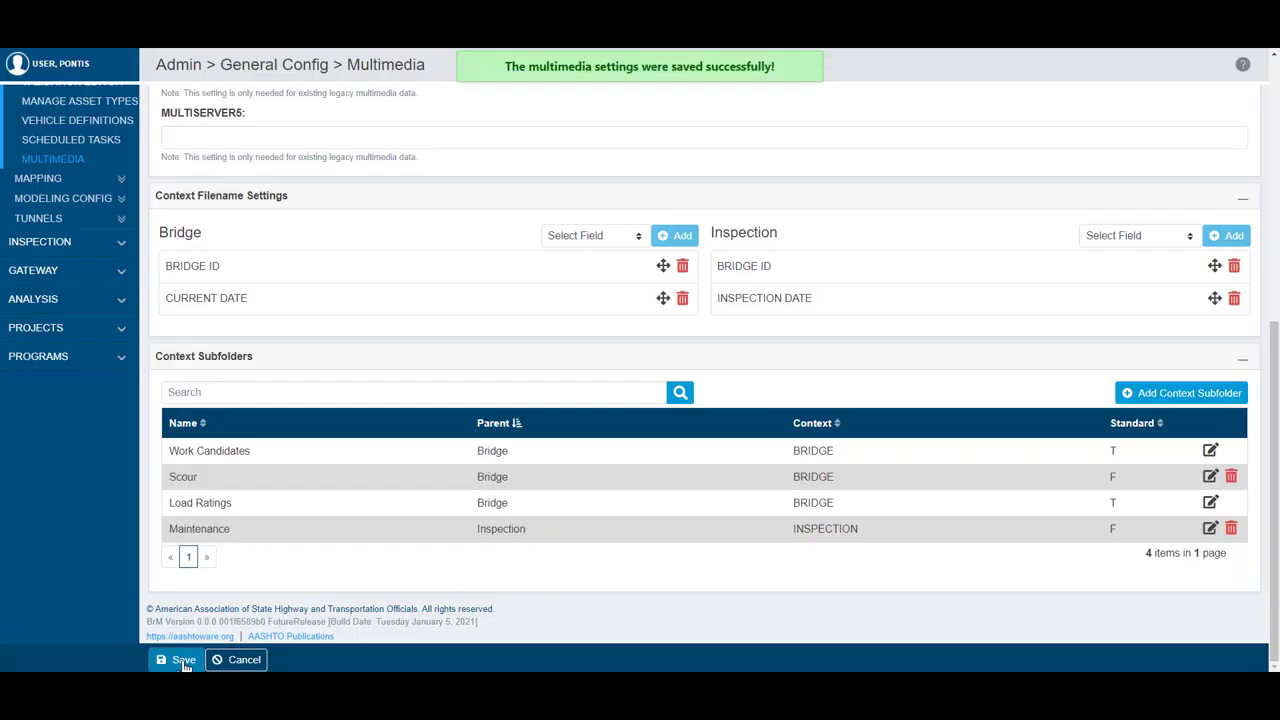
# Step: Open the multimedia security settings and choose the Admin role for its folder permissions
pyautogui.scroll(6, 185, 662)
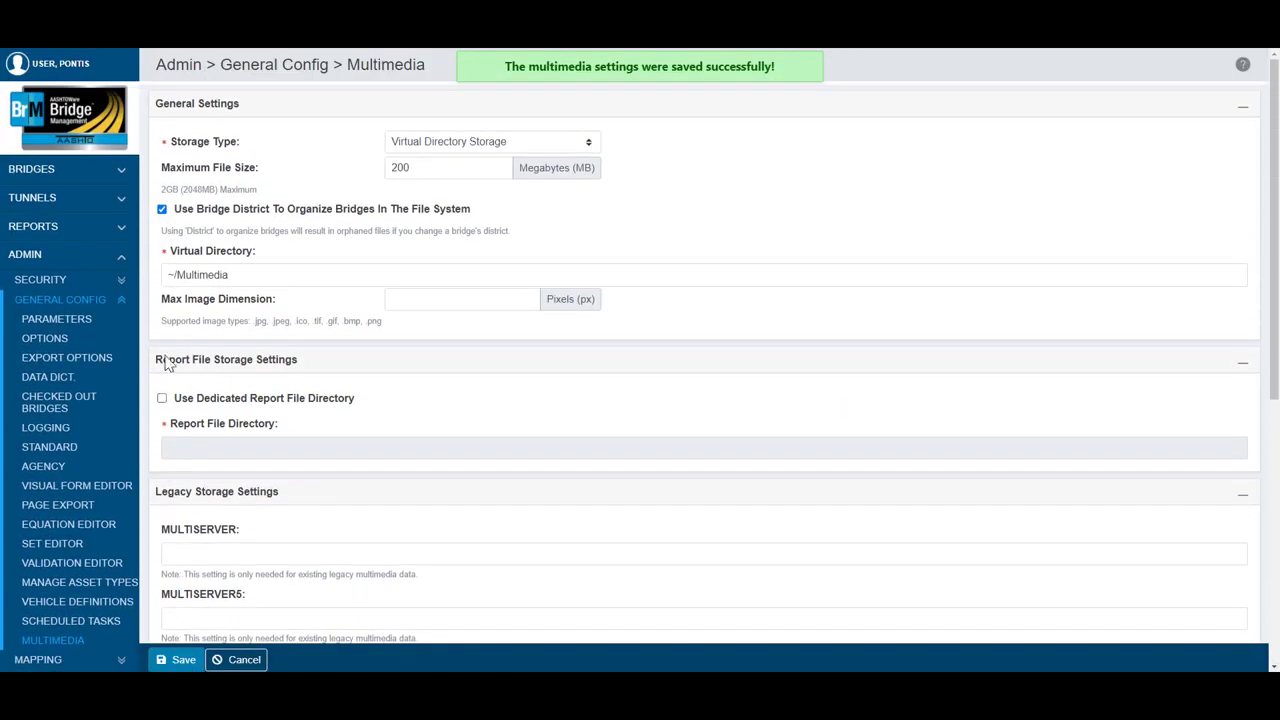
pyautogui.click(121, 282)
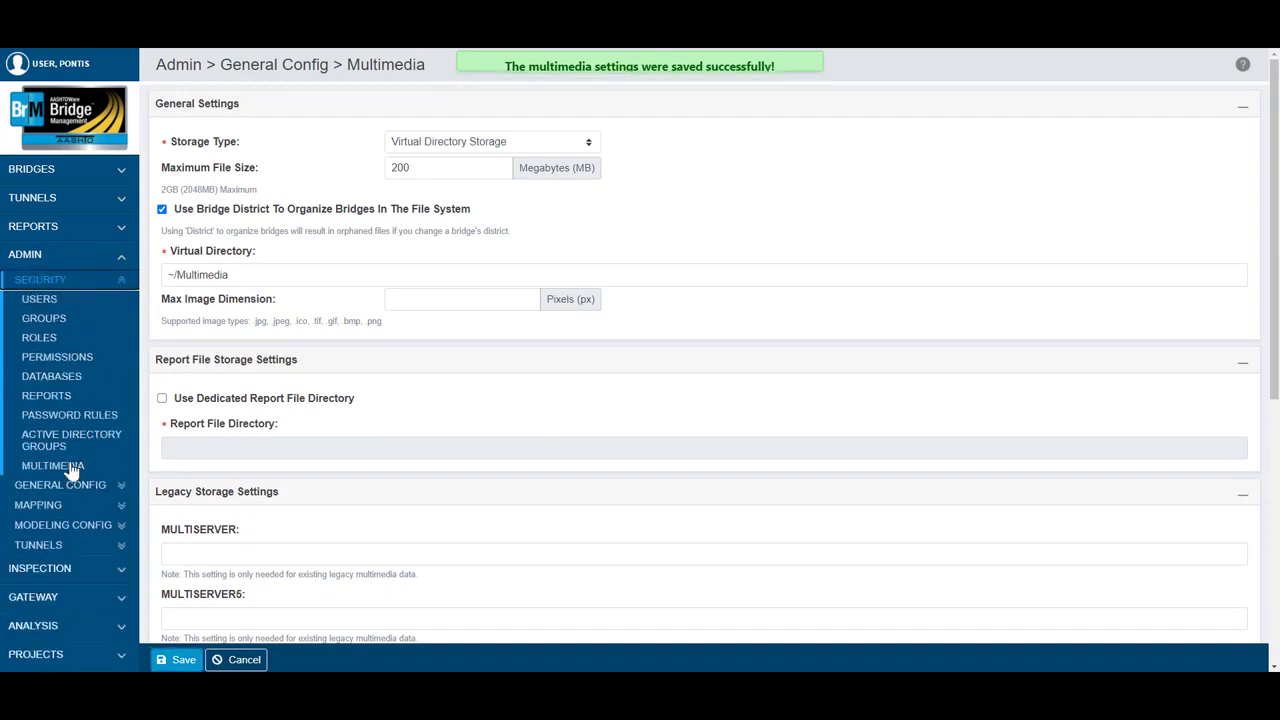
pyautogui.click(72, 470)
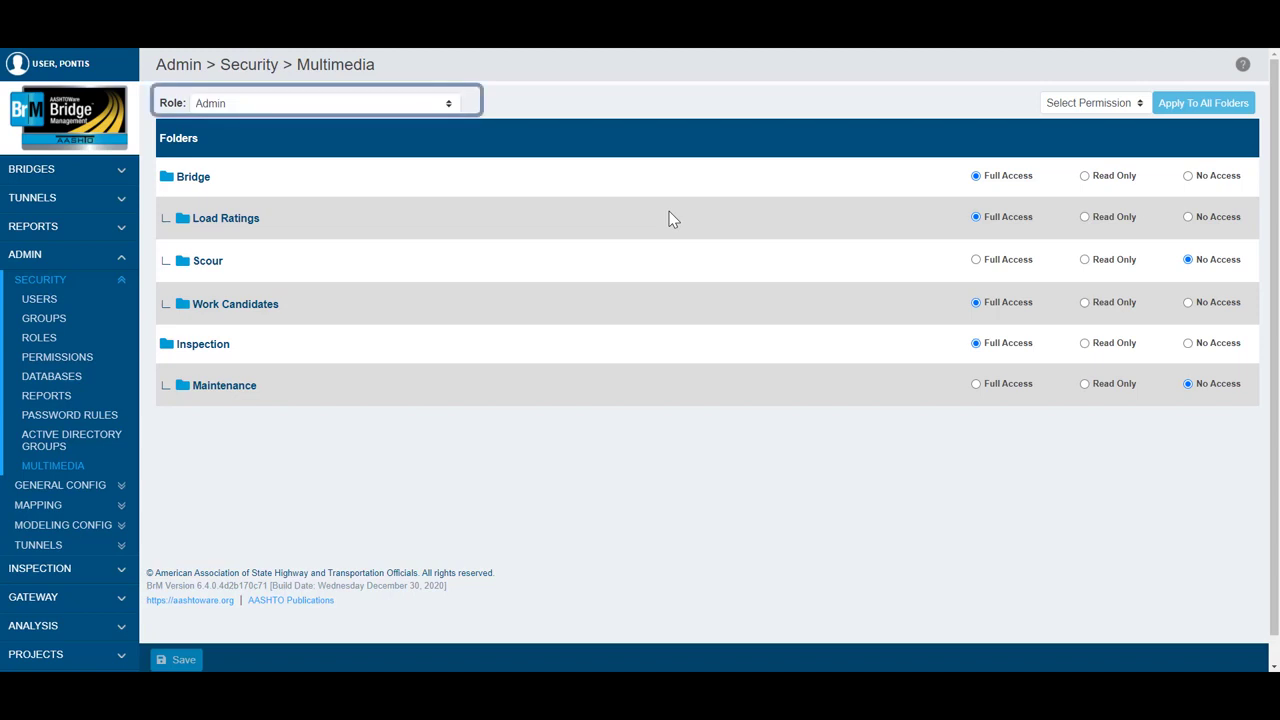
pyautogui.click(449, 105)
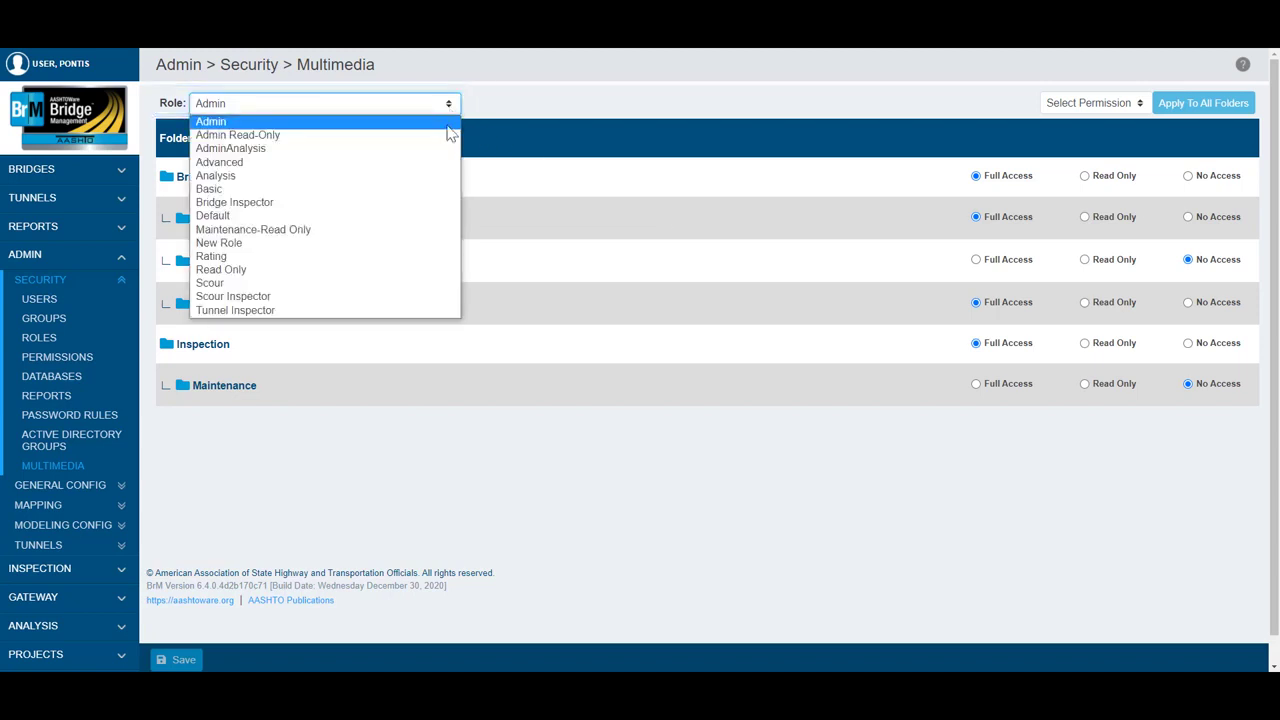
pyautogui.click(448, 121)
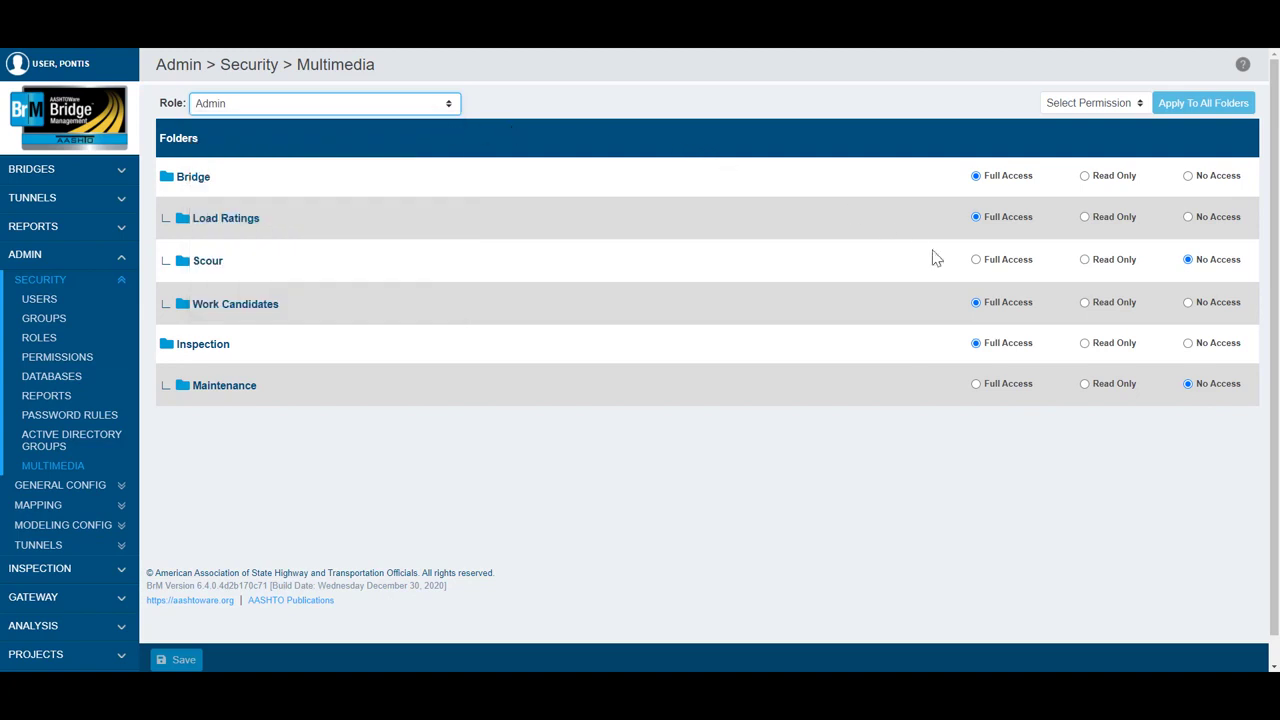
# Step: Give the Admin role Full Access to the Scour and Maintenance folders and save the permissions
pyautogui.click(976, 261)
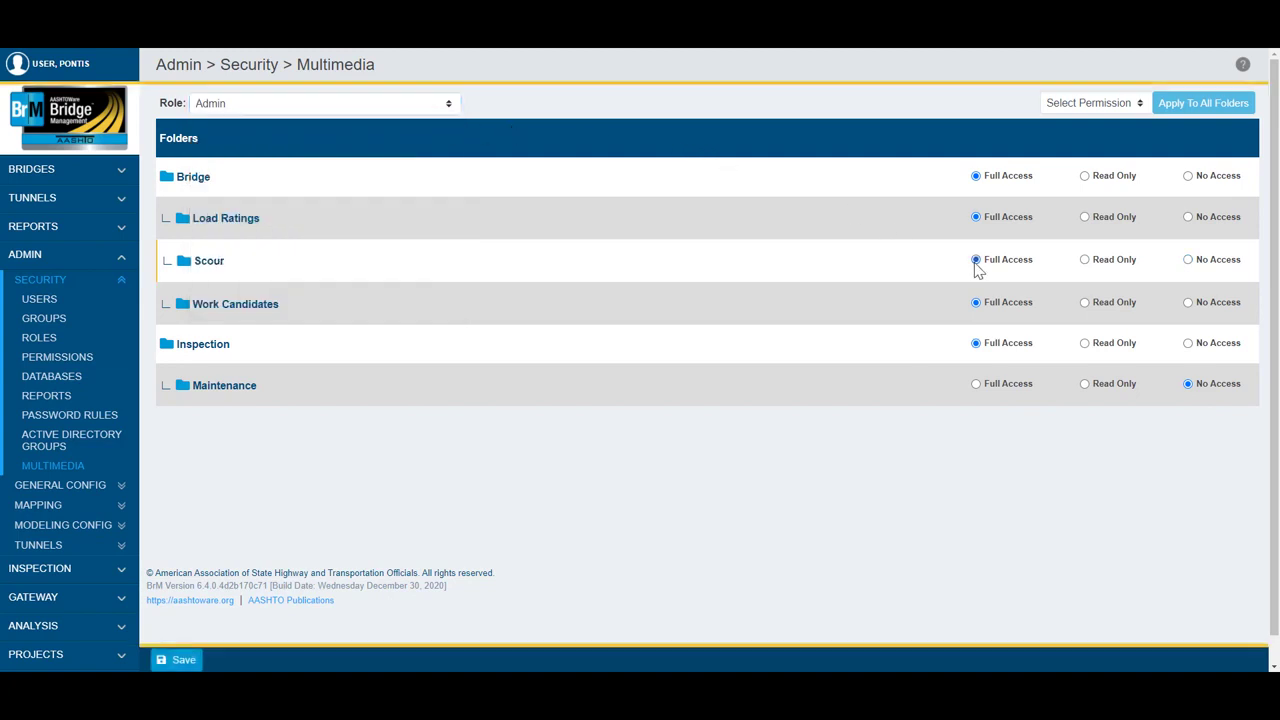
pyautogui.click(976, 384)
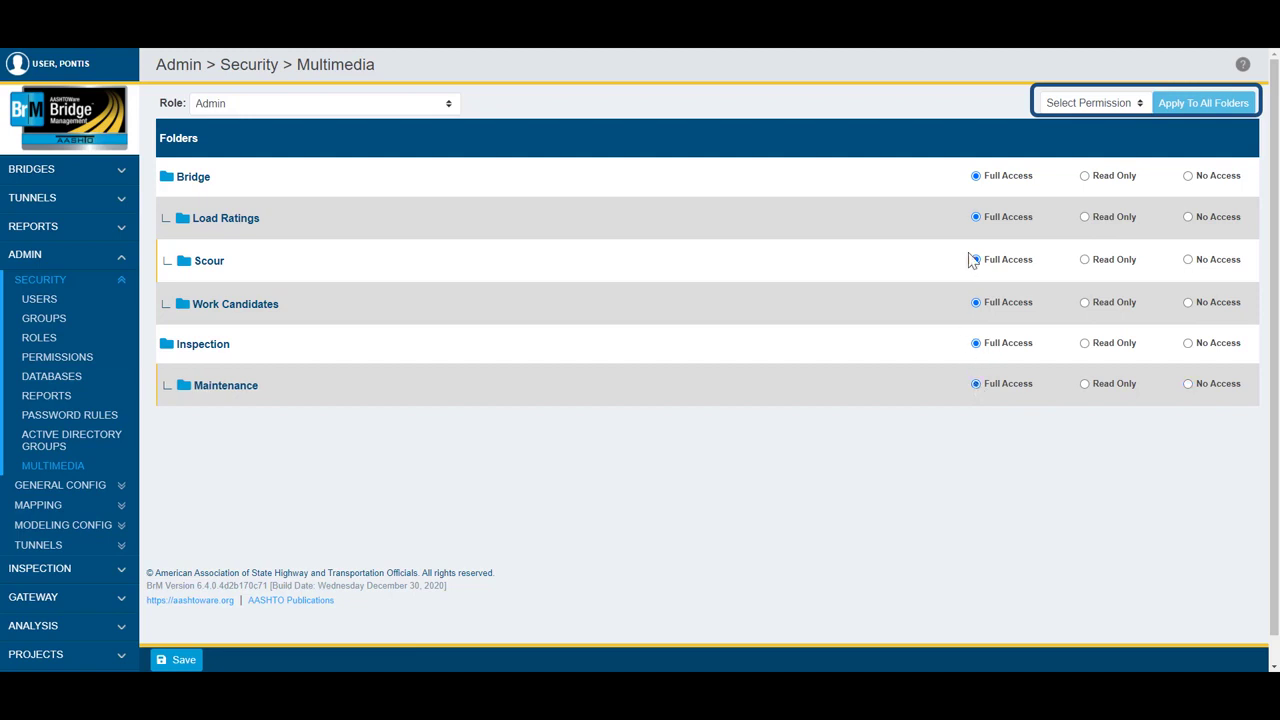
pyautogui.click(1138, 105)
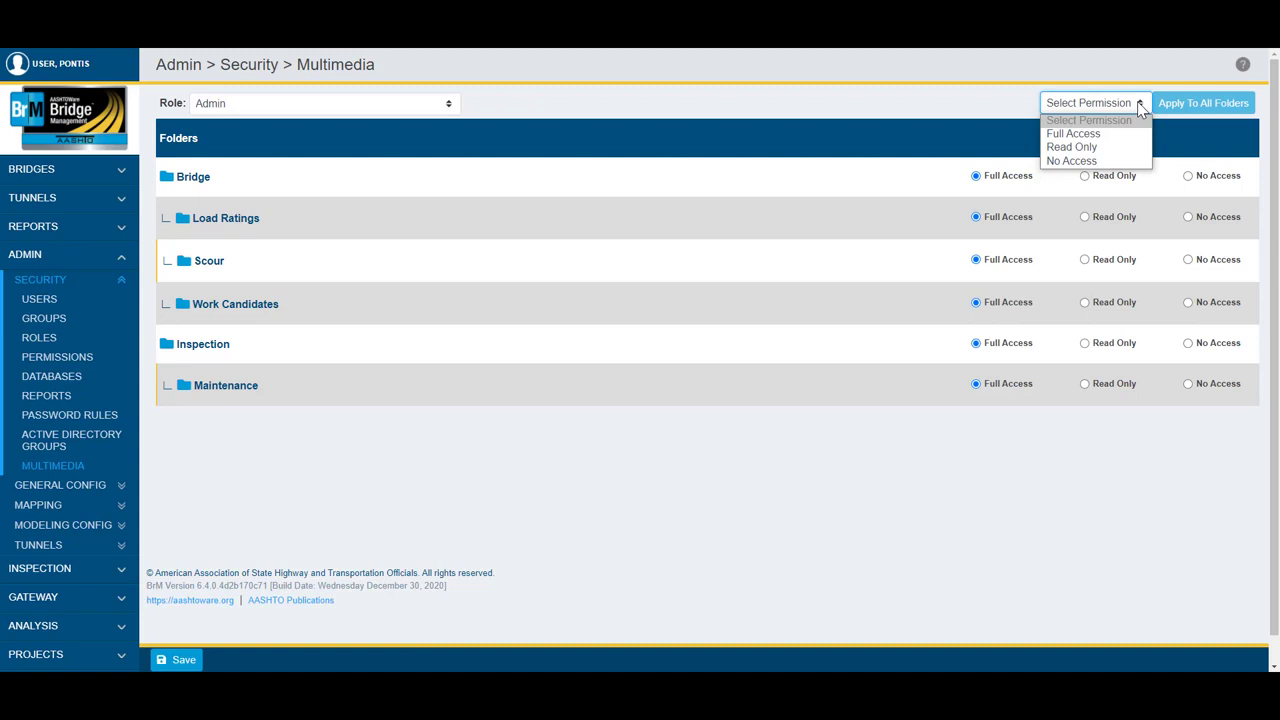
pyautogui.click(981, 155)
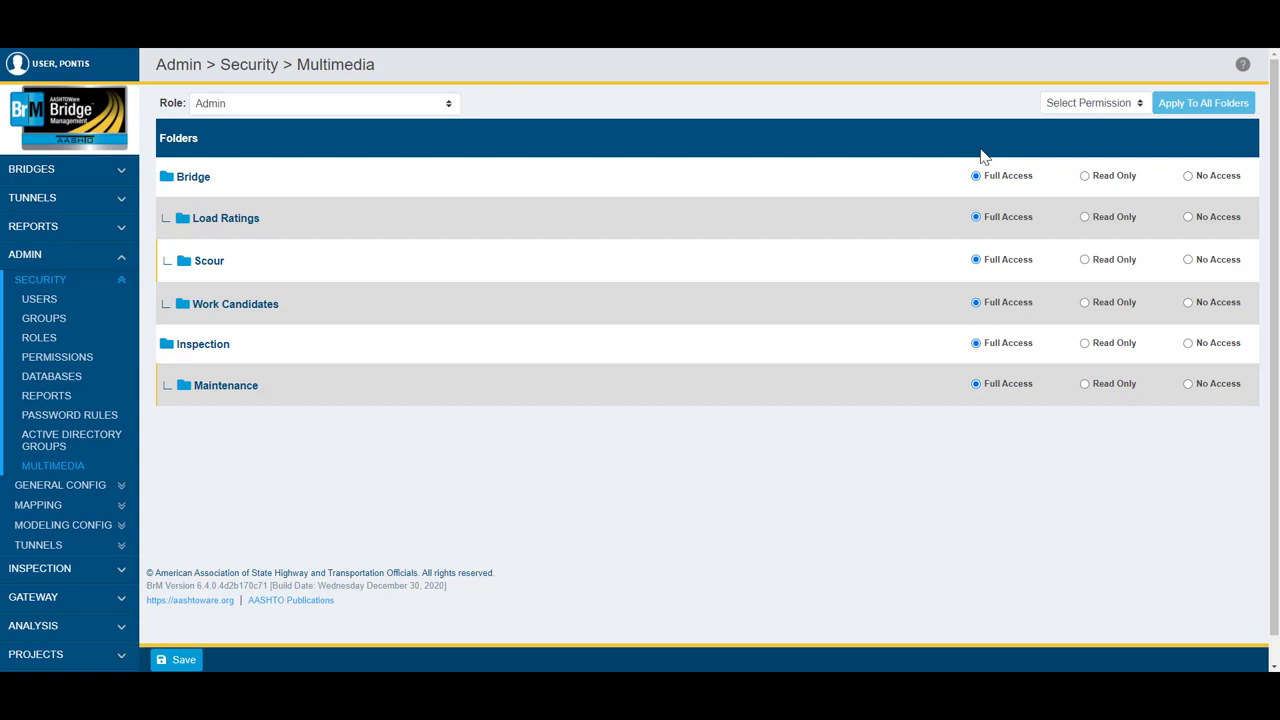
pyautogui.click(186, 661)
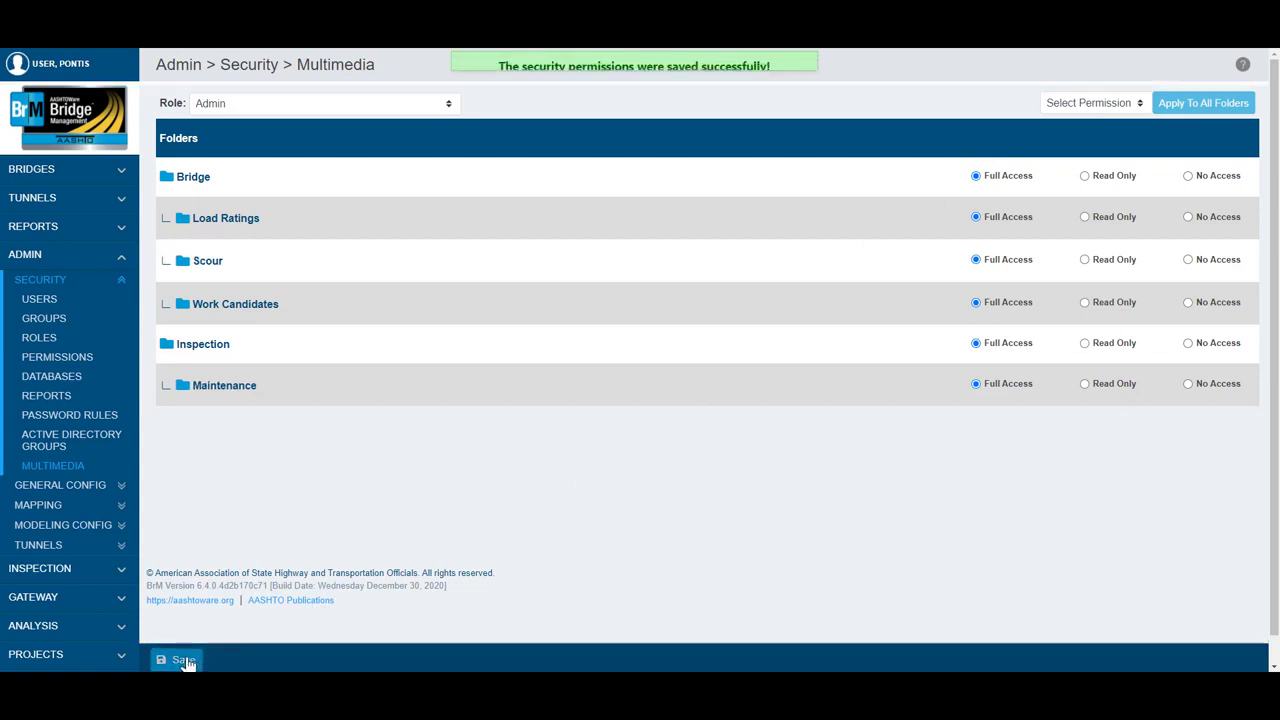
# Step: Open the list of bridges and select bridge 000002
pyautogui.click(122, 176)
pyautogui.click(55, 205)
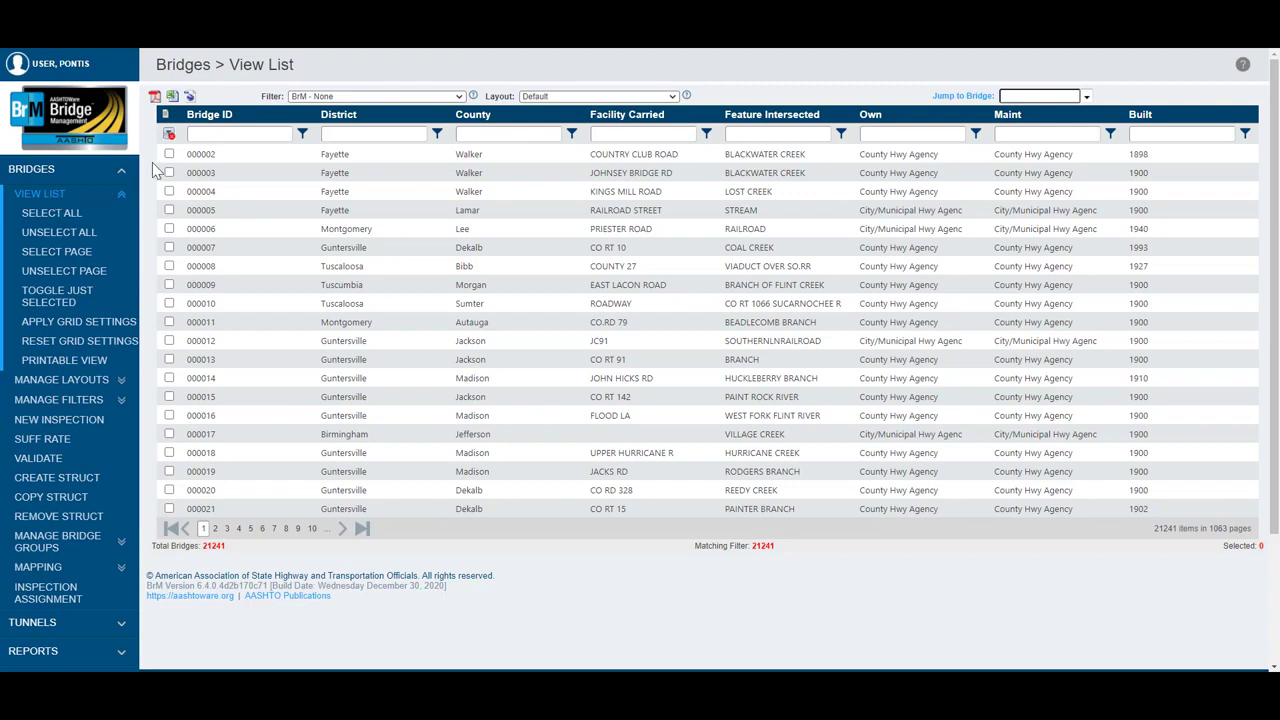
pyautogui.click(169, 157)
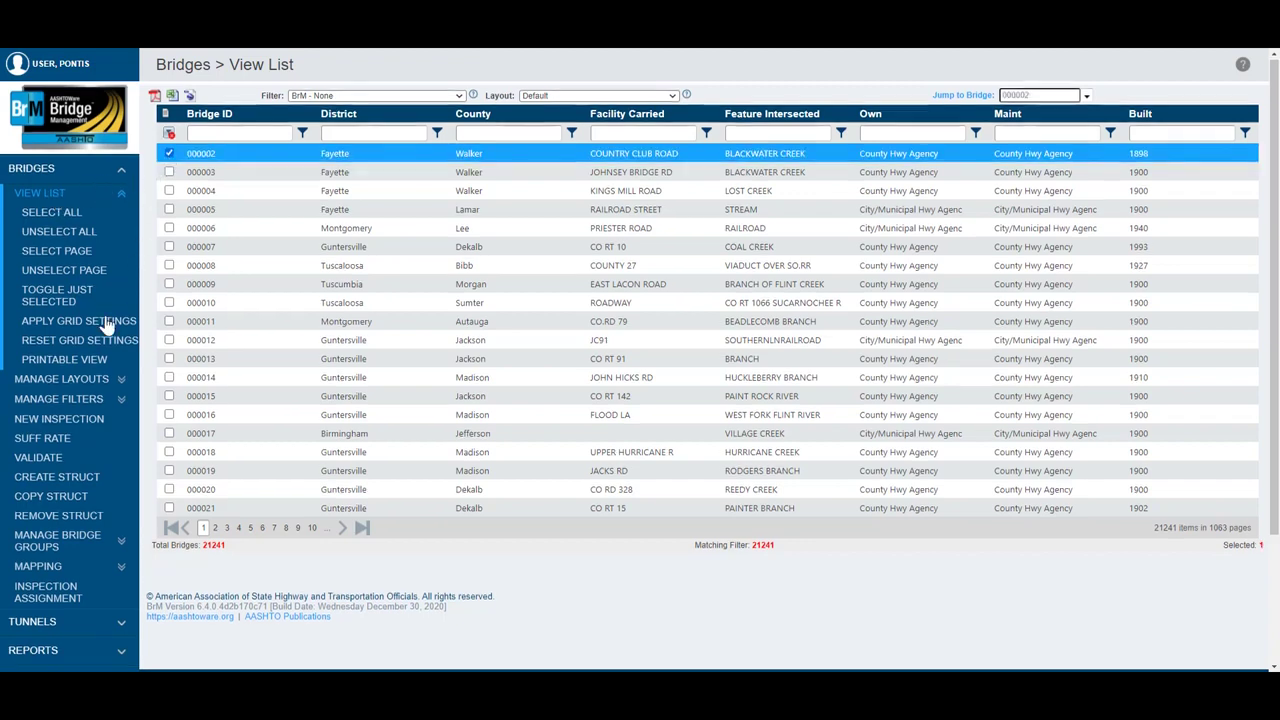
# Step: Open the inspection multimedia of bridge 000002 and show its Bridge (000002) folder in image view
pyautogui.scroll(-2, 100, 334)
pyautogui.click(126, 545)
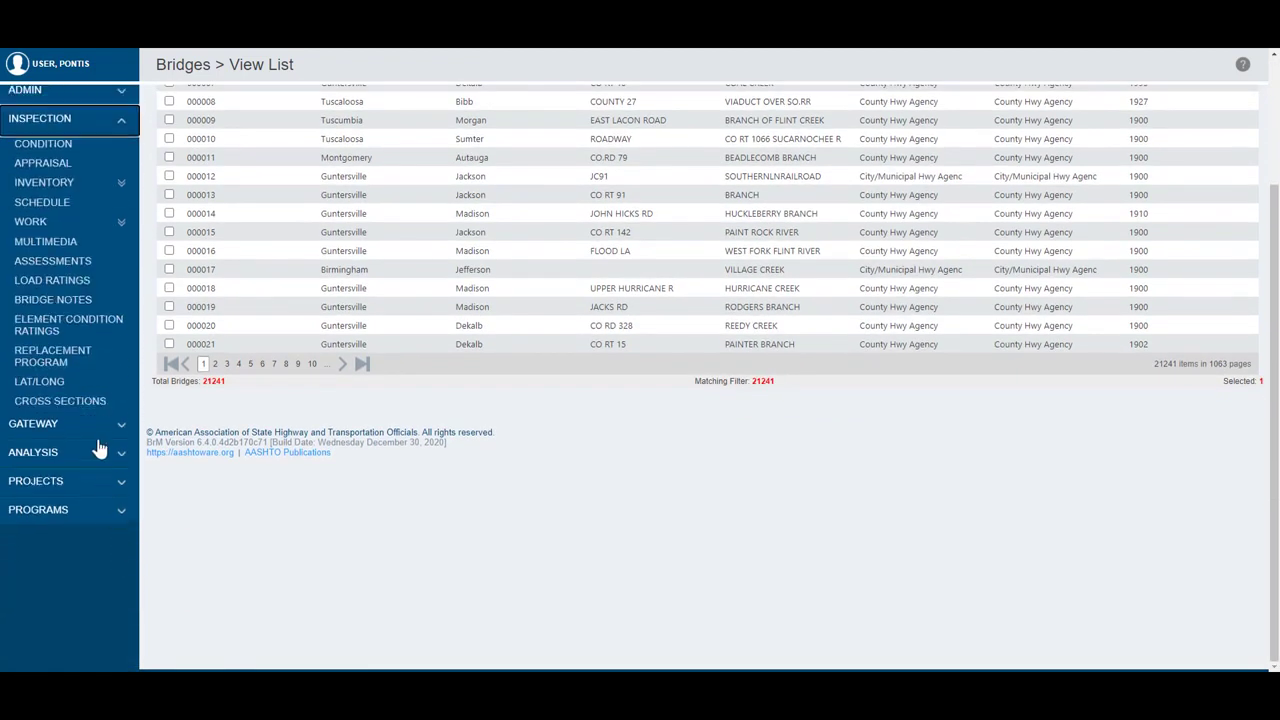
pyautogui.click(73, 248)
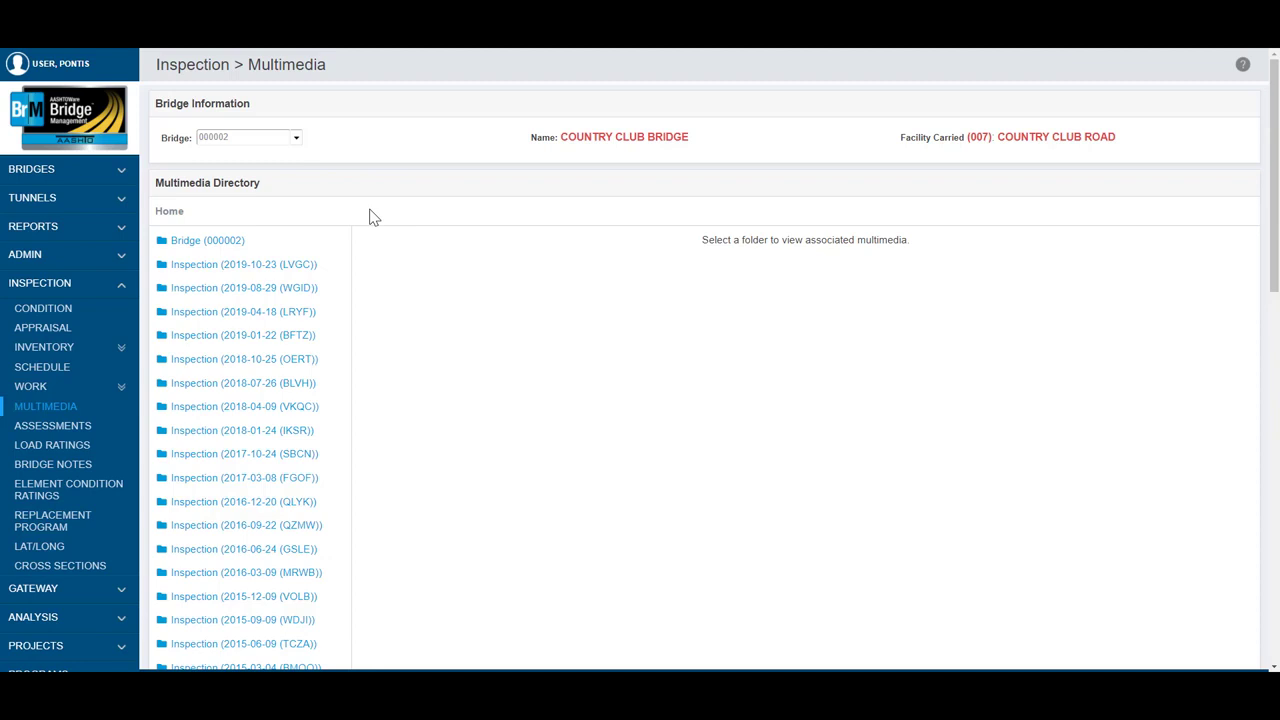
pyautogui.click(222, 242)
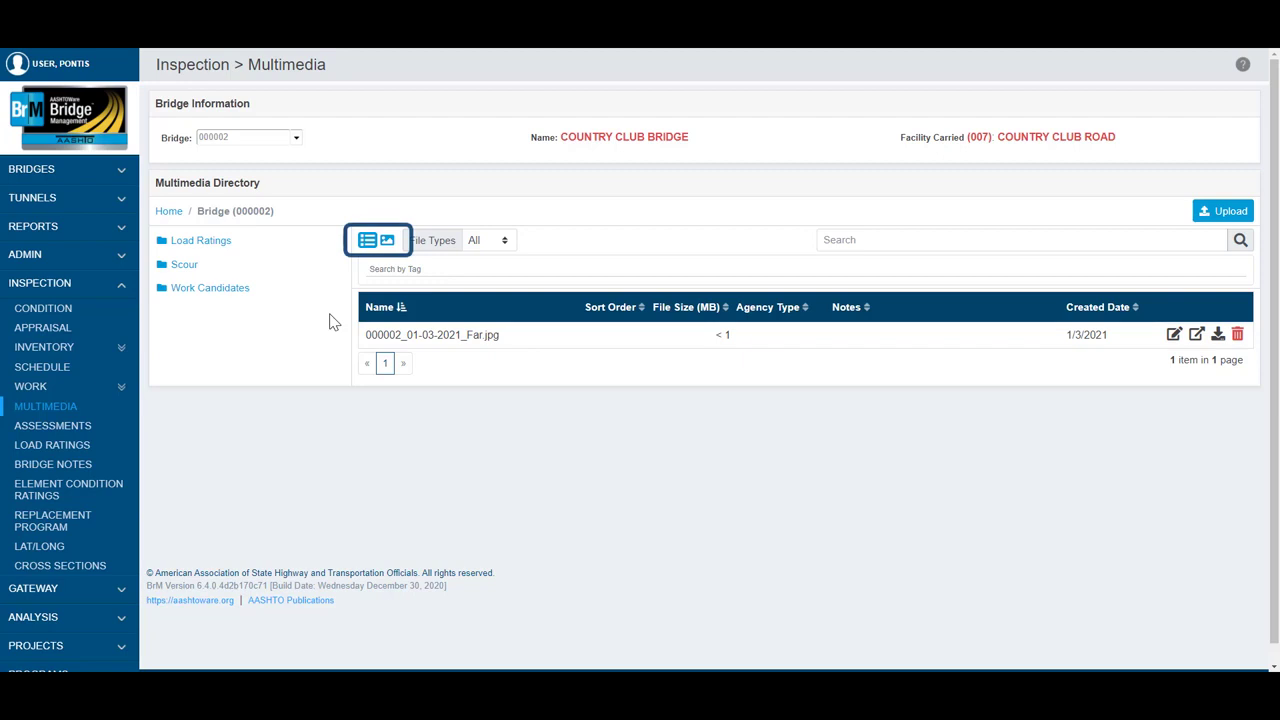
pyautogui.click(387, 242)
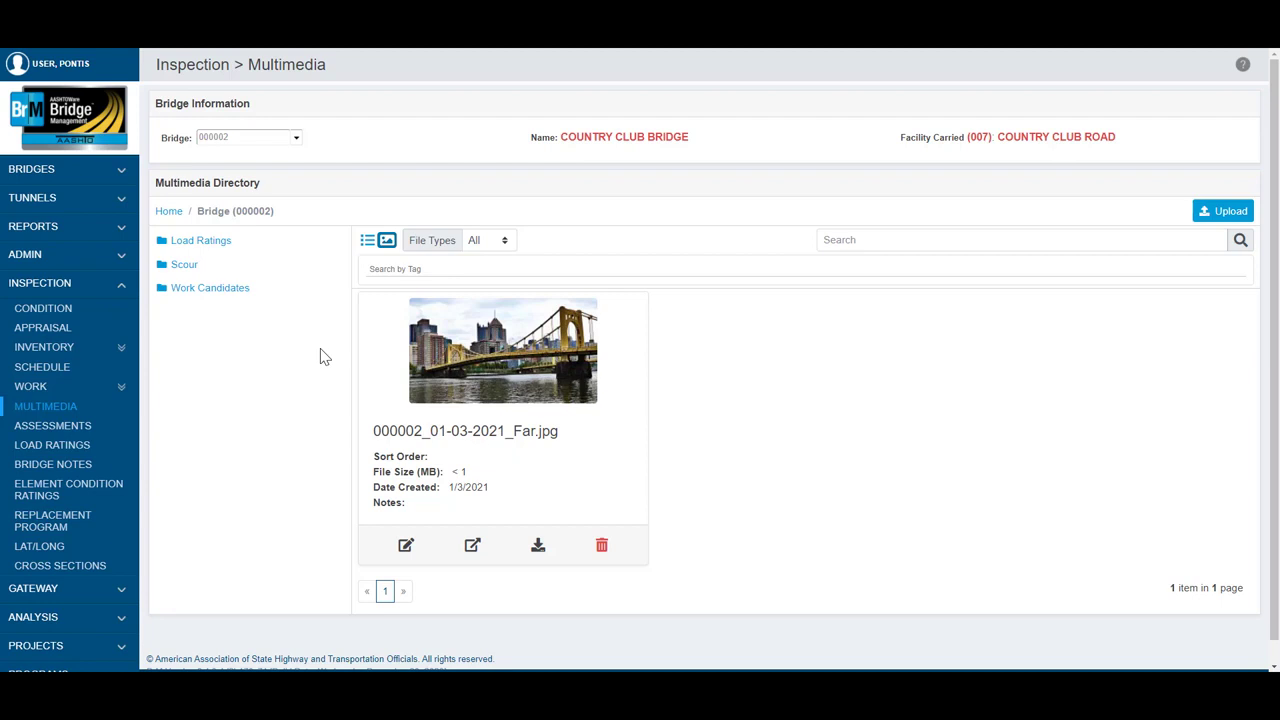
# Step: Start an upload to the Bridge (000002) folder with Image2 from Downloads and name the file 000002_01-03-2021_Close
pyautogui.click(1210, 216)
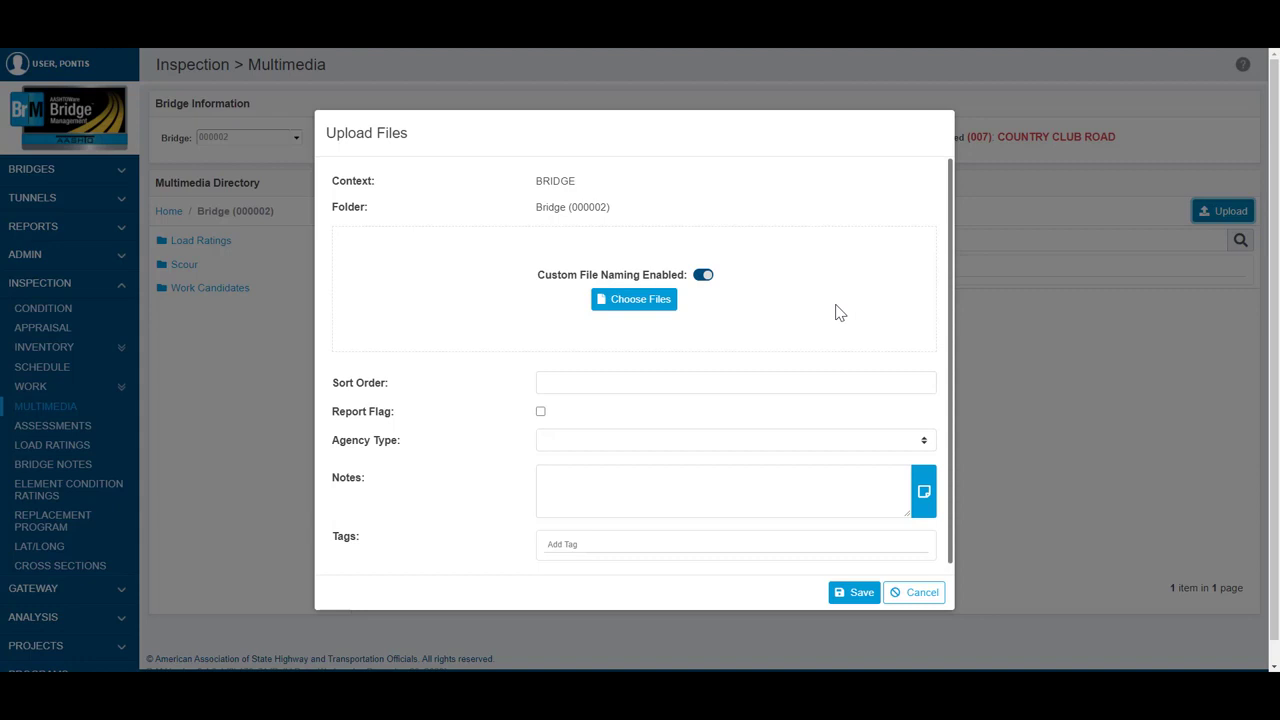
pyautogui.click(672, 305)
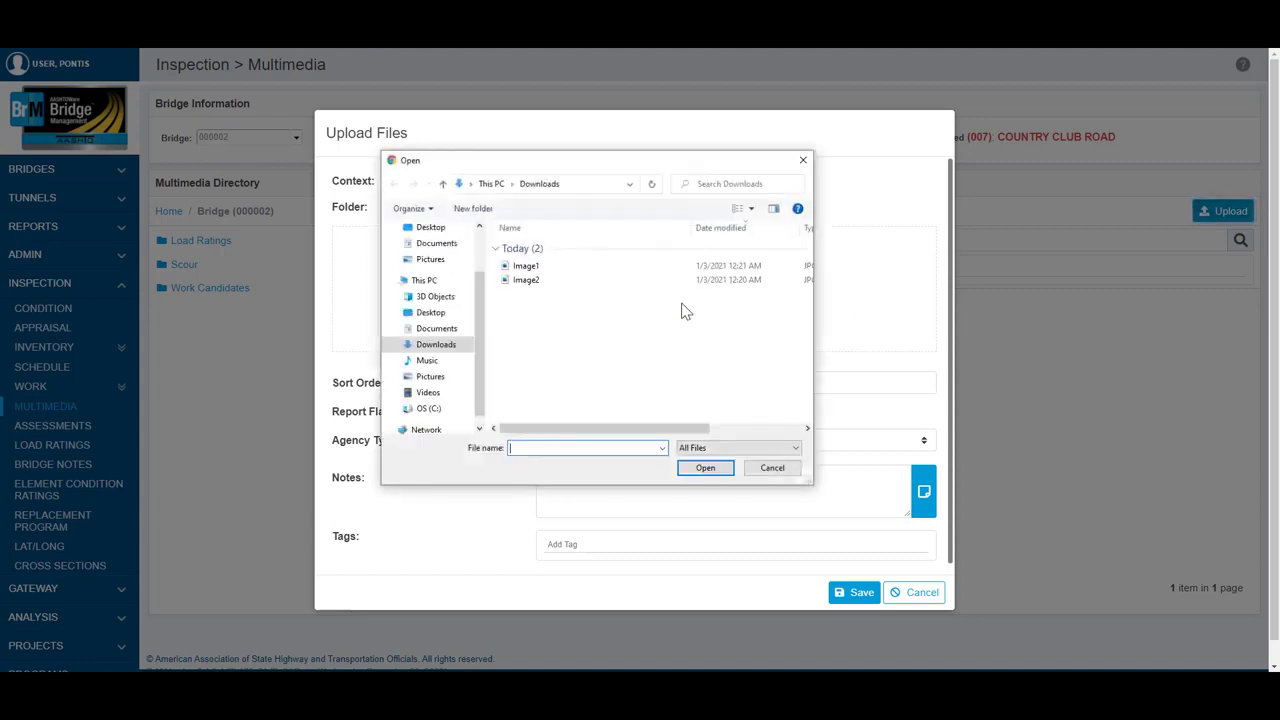
pyautogui.click(600, 284)
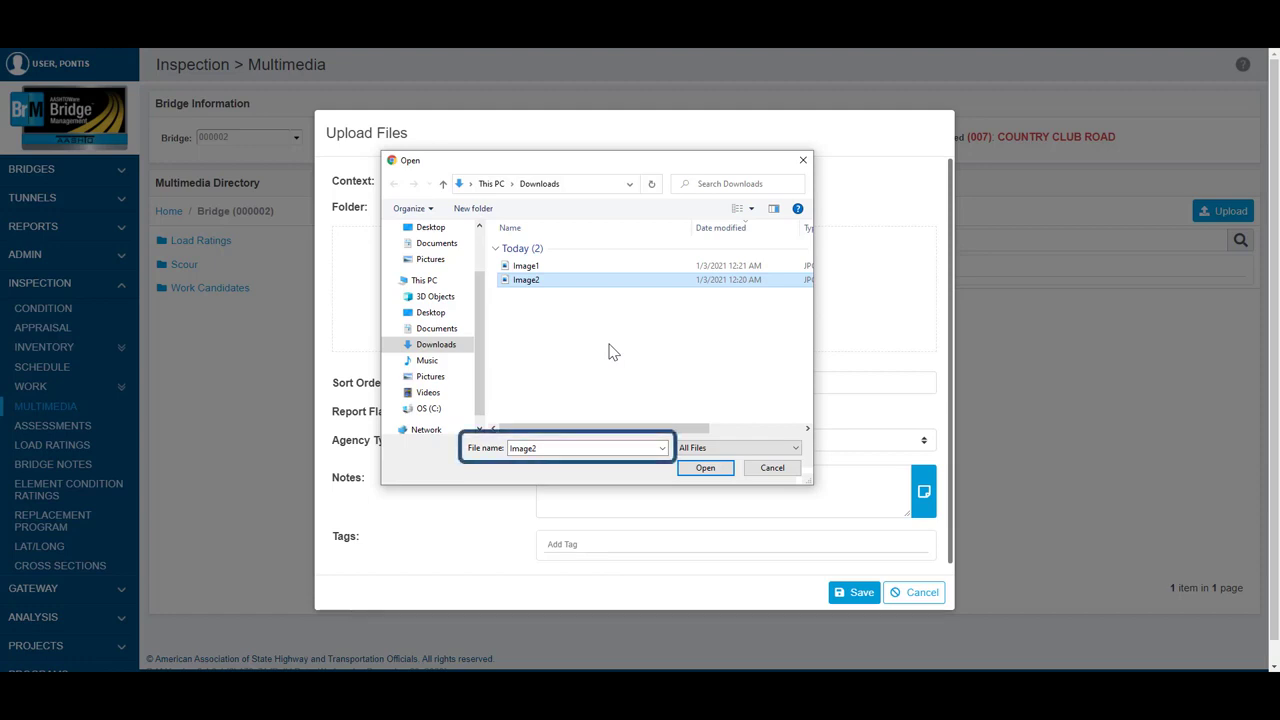
pyautogui.click(707, 470)
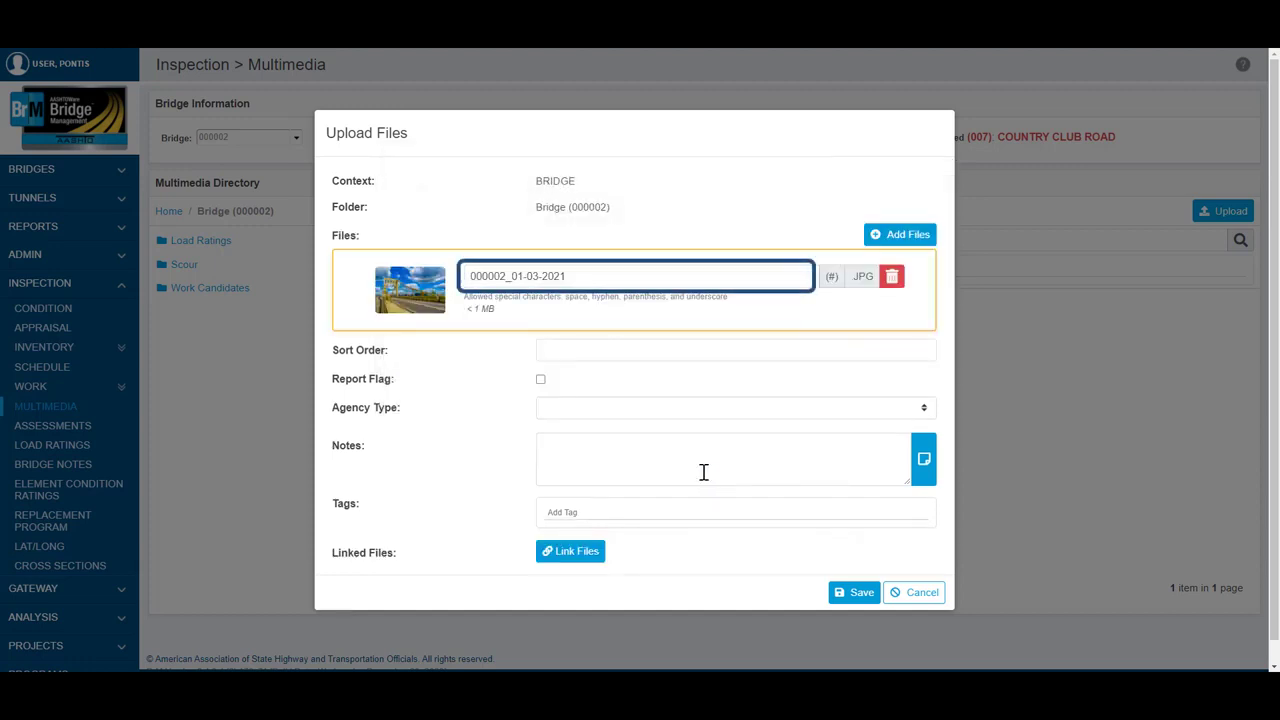
pyautogui.click(614, 278)
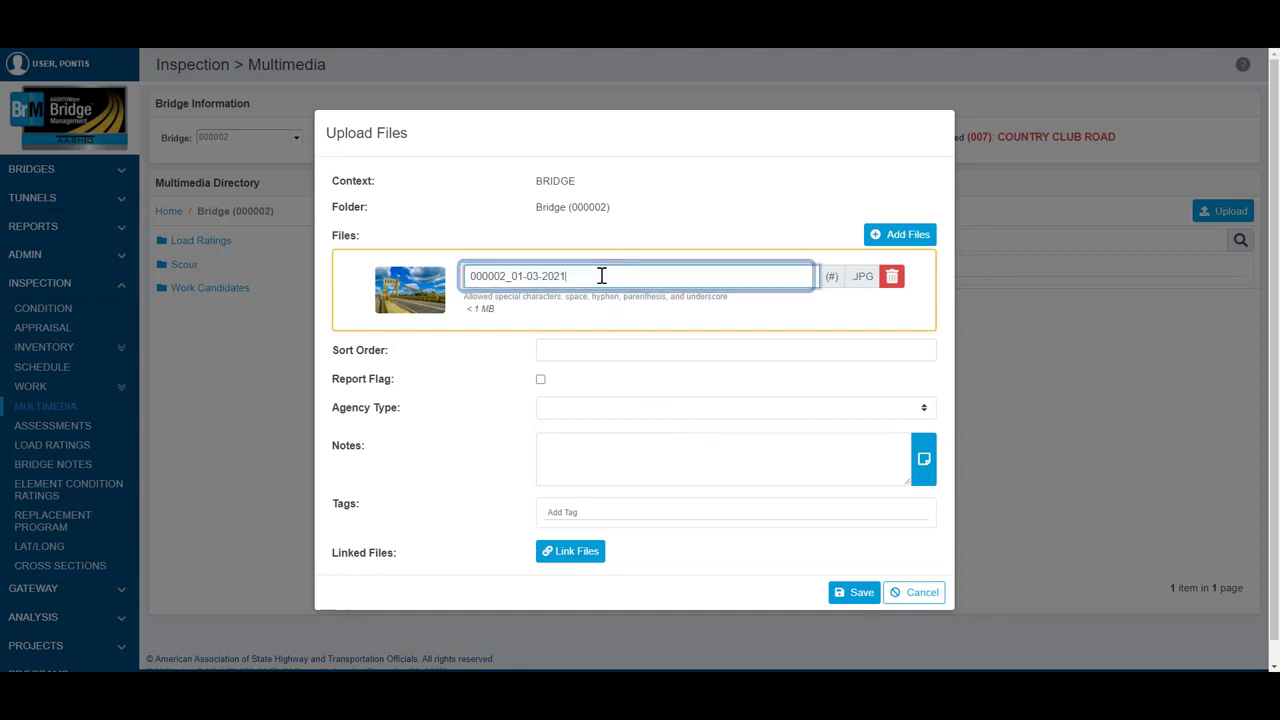
pyautogui.write('_Close')
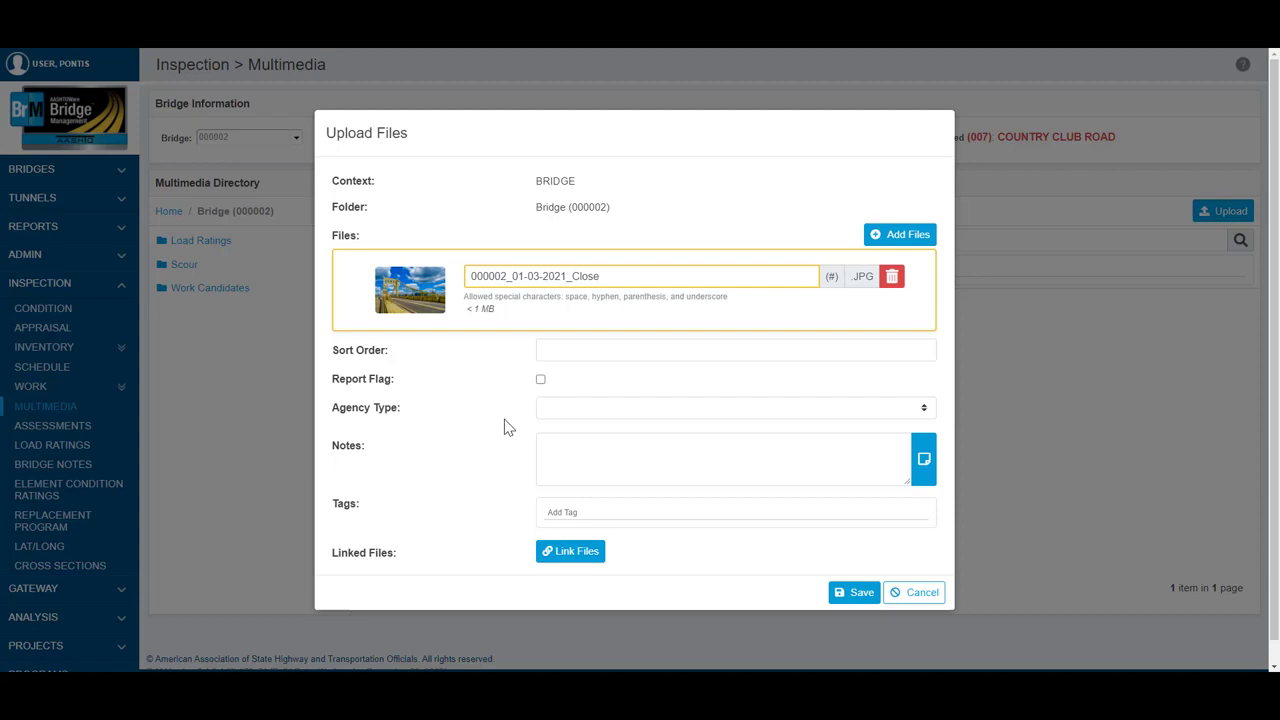
# Step: Turn on the report flag, link the upload to 000002_01-03-2021_Far.jpg and save it
pyautogui.click(540, 380)
pyautogui.click(568, 557)
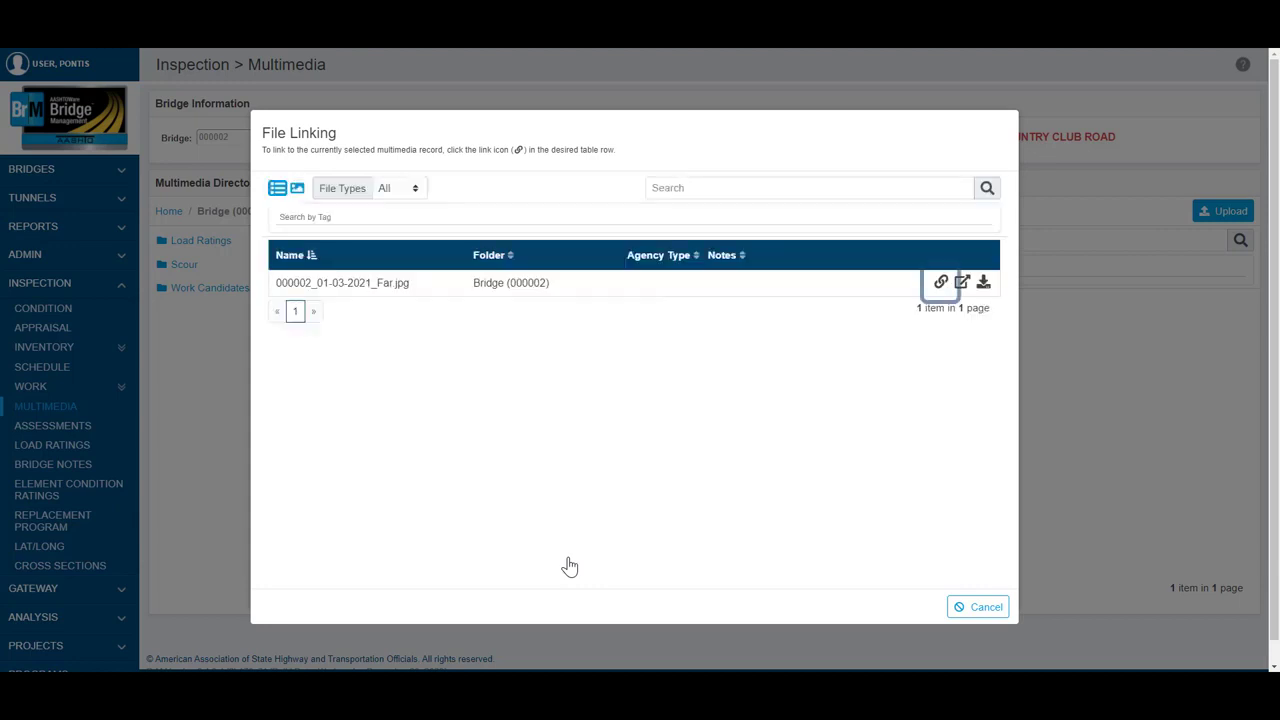
pyautogui.click(940, 282)
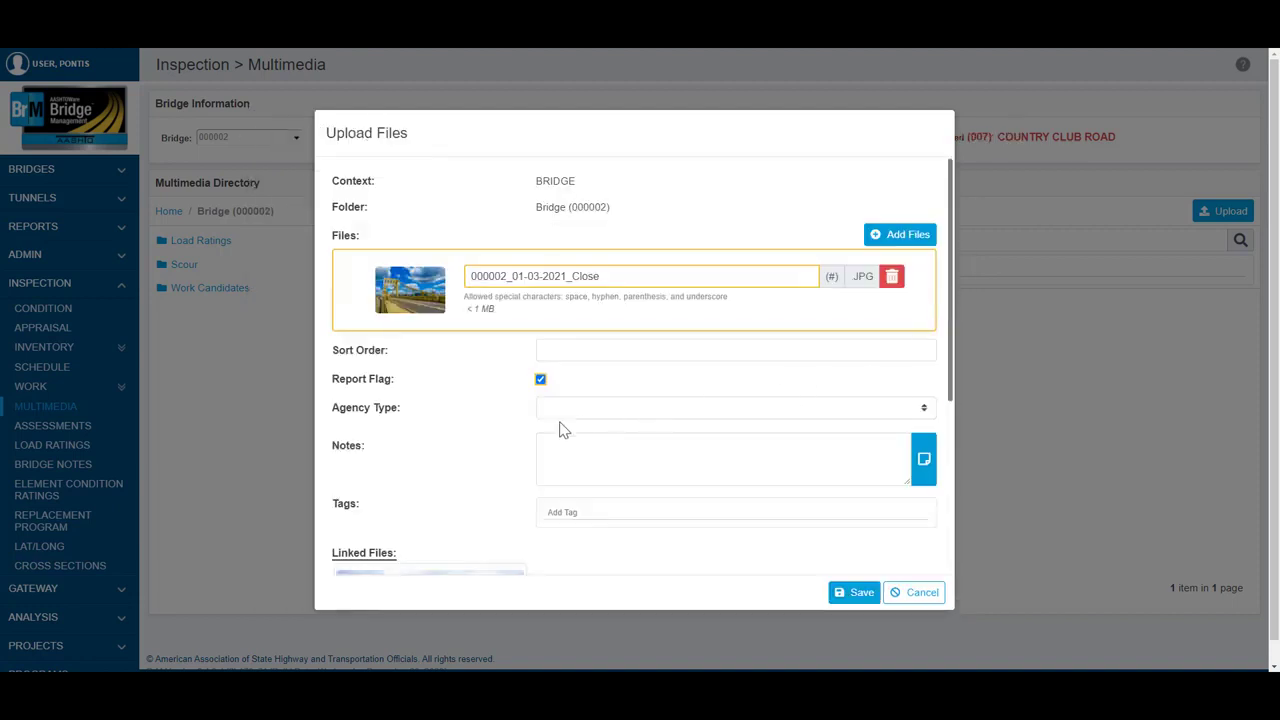
pyautogui.scroll(-2, 526, 453)
pyautogui.scroll(-3, 528, 455)
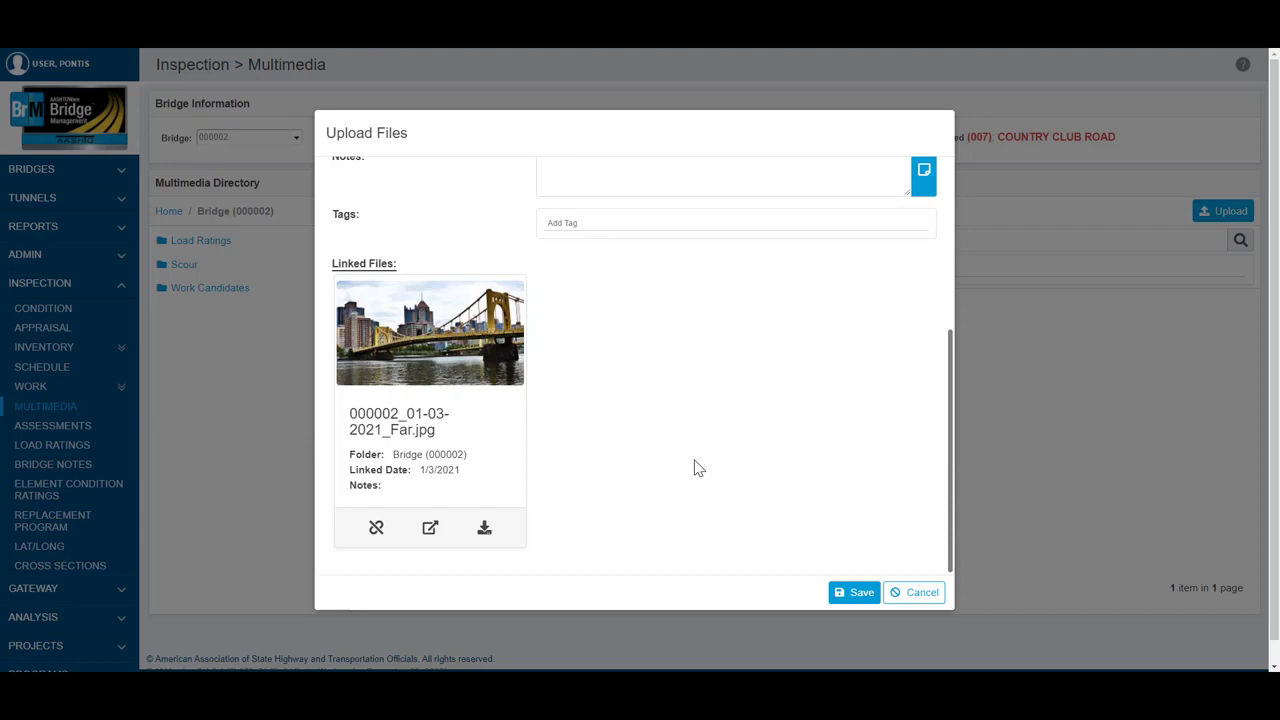
pyautogui.click(853, 594)
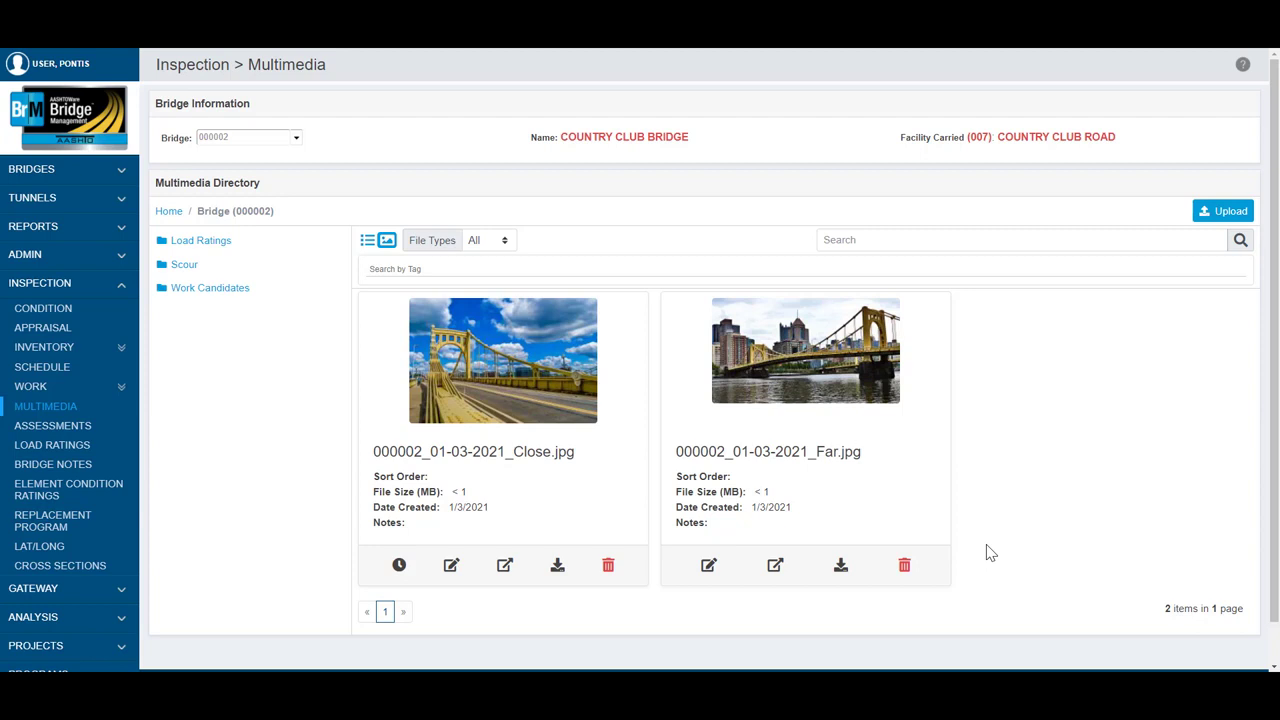
# Step: Open the Visual Form Editor in the general configuration and load the Condition task of the Inspection tab
pyautogui.click(123, 258)
pyautogui.click(122, 299)
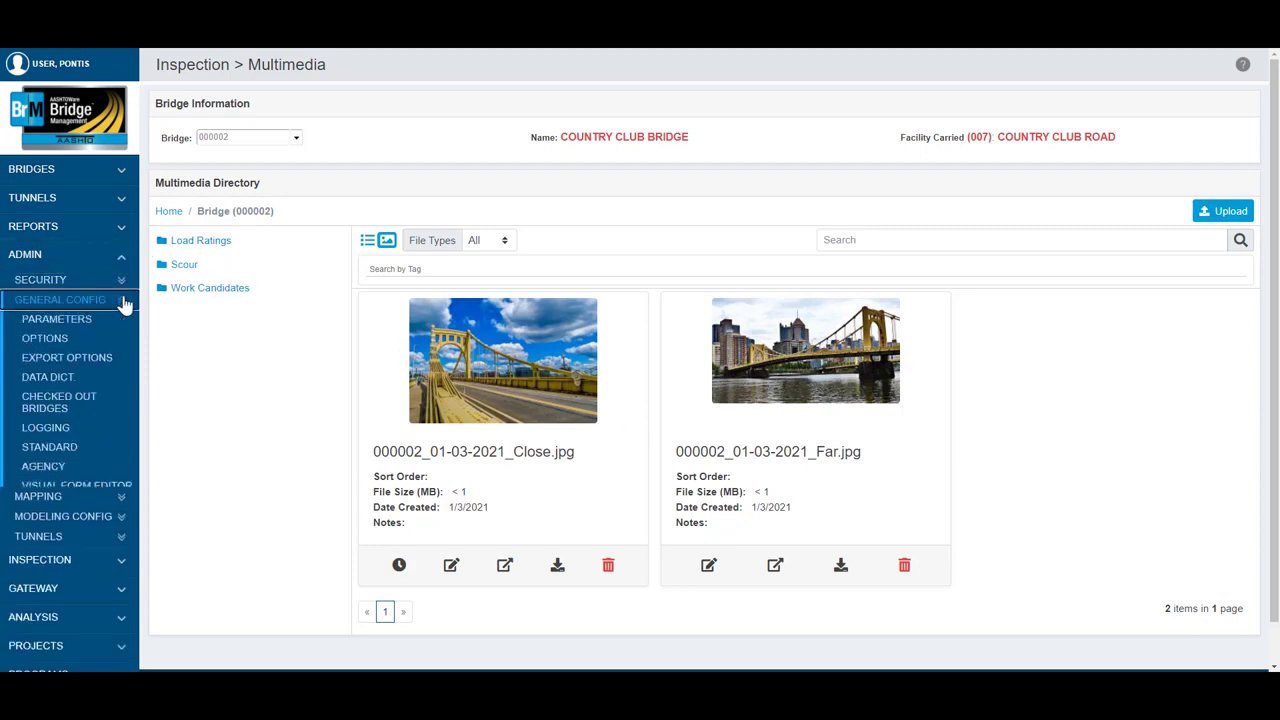
pyautogui.click(92, 488)
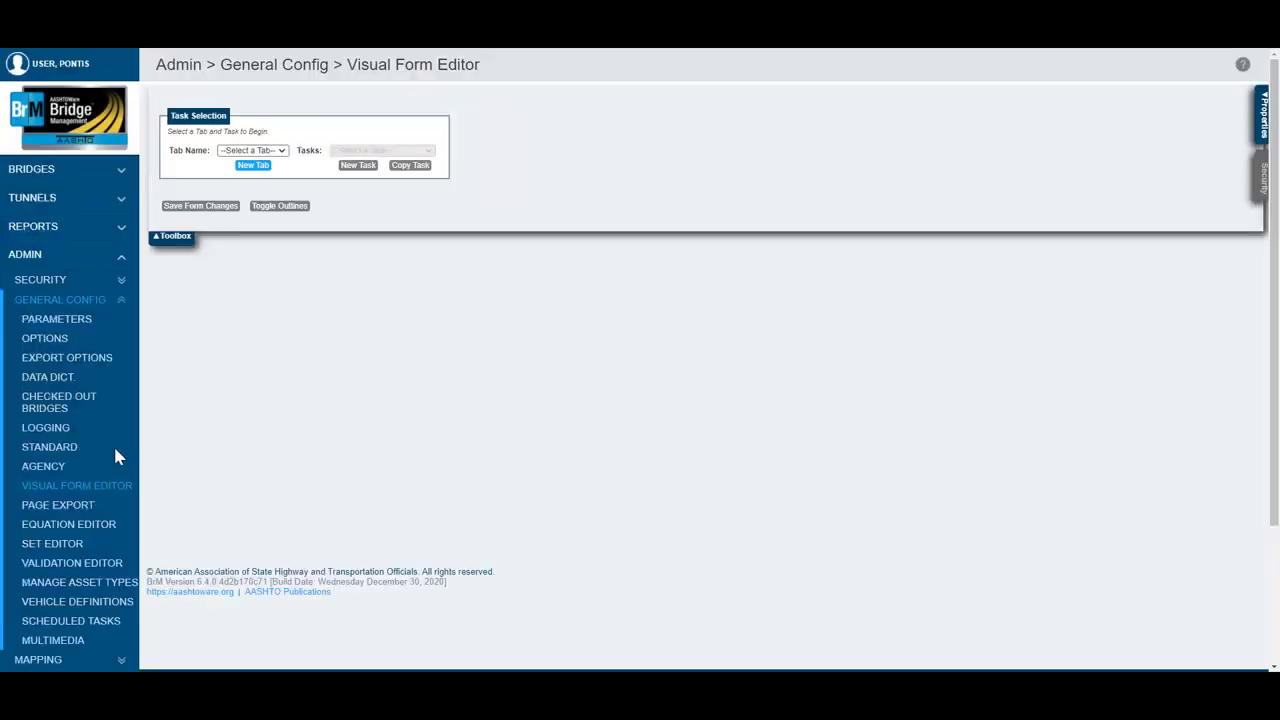
pyautogui.click(279, 152)
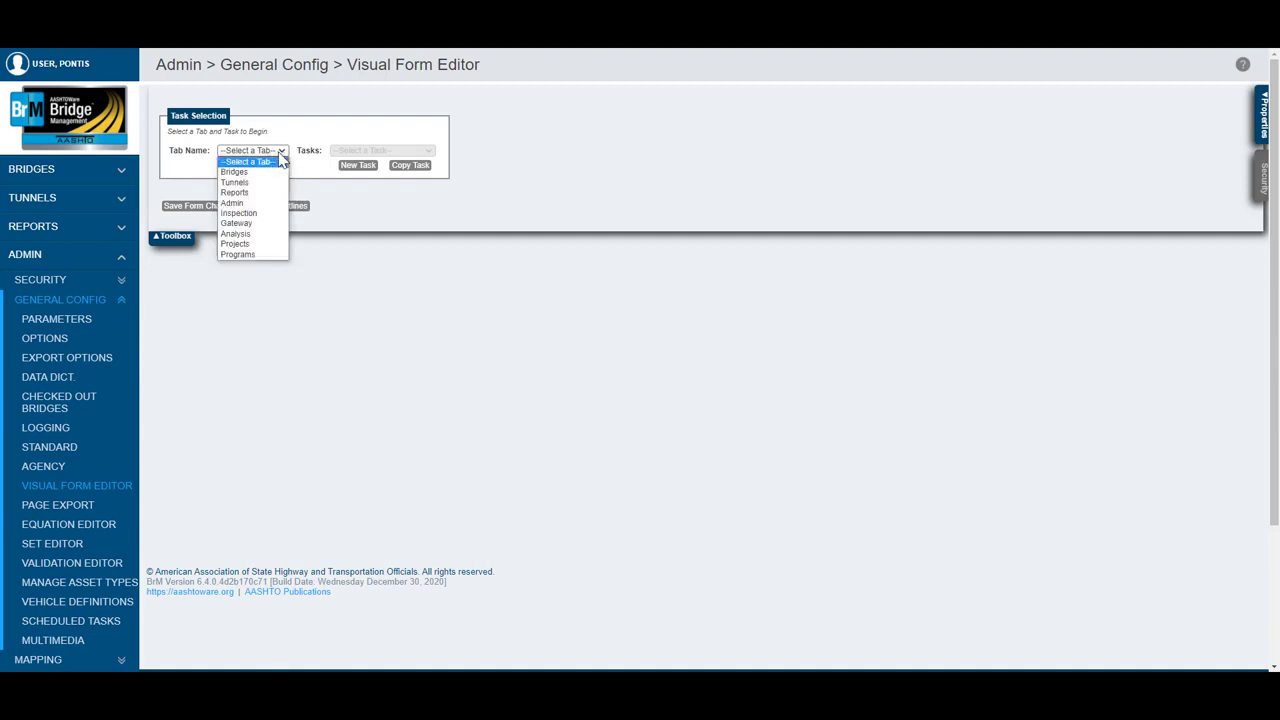
pyautogui.click(268, 211)
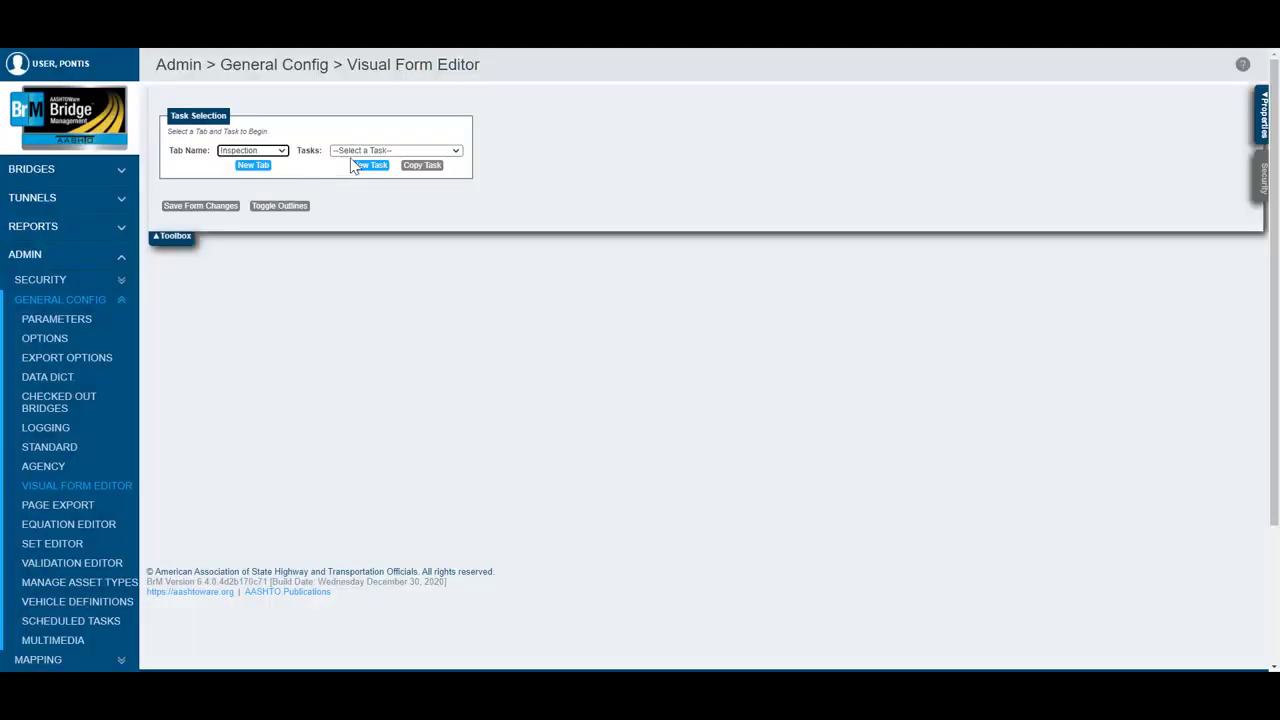
pyautogui.click(378, 151)
pyautogui.click(374, 172)
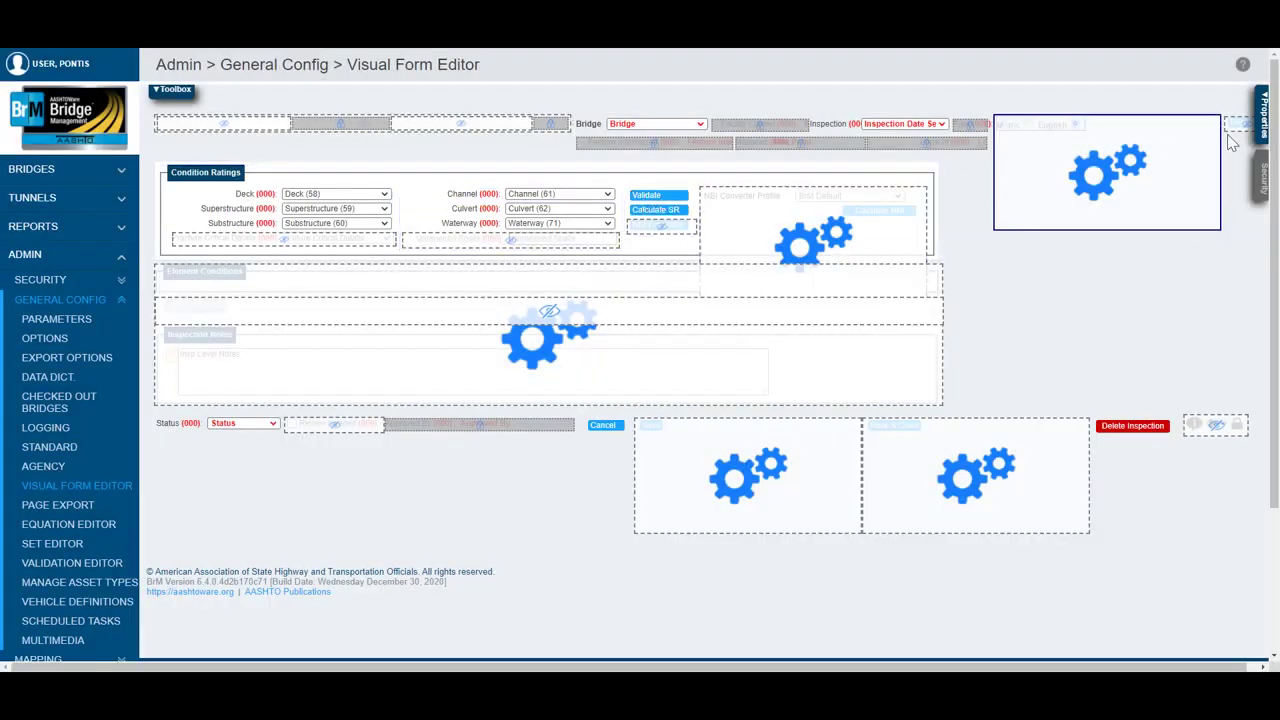
# Step: Include all folders in the Condition task's multimedia configuration and save the task
pyautogui.click(1260, 128)
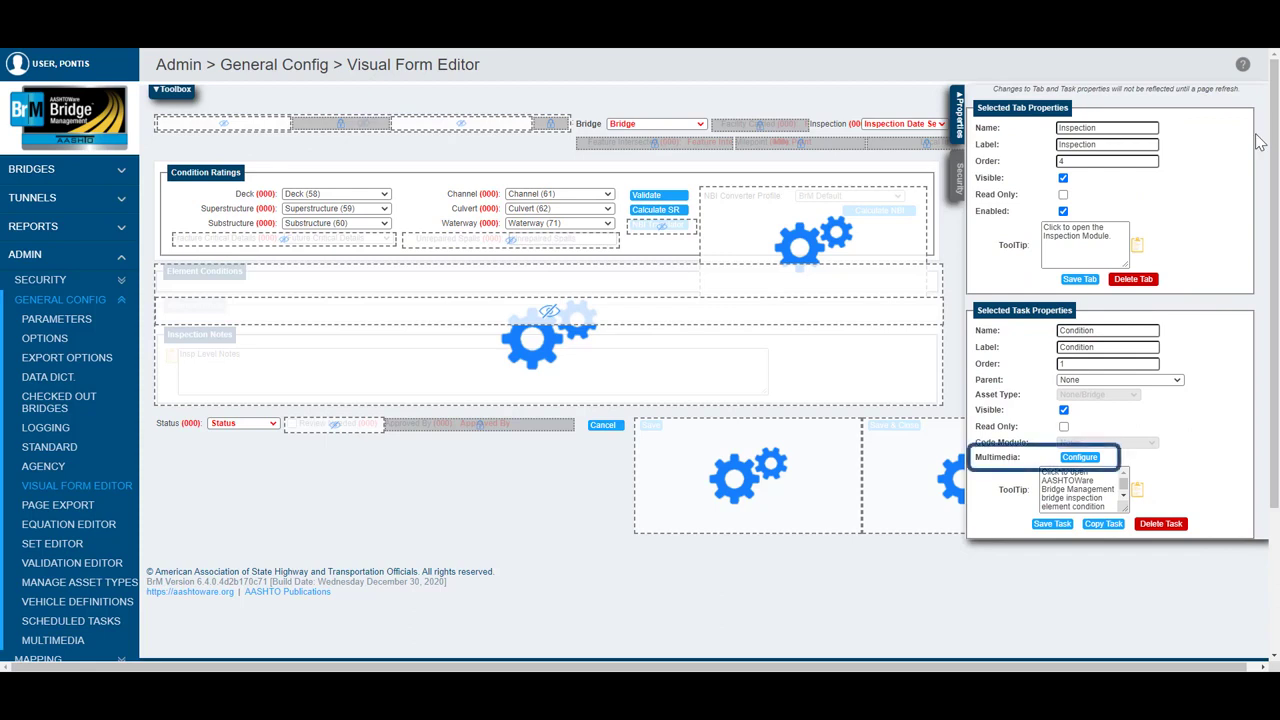
pyautogui.click(1080, 457)
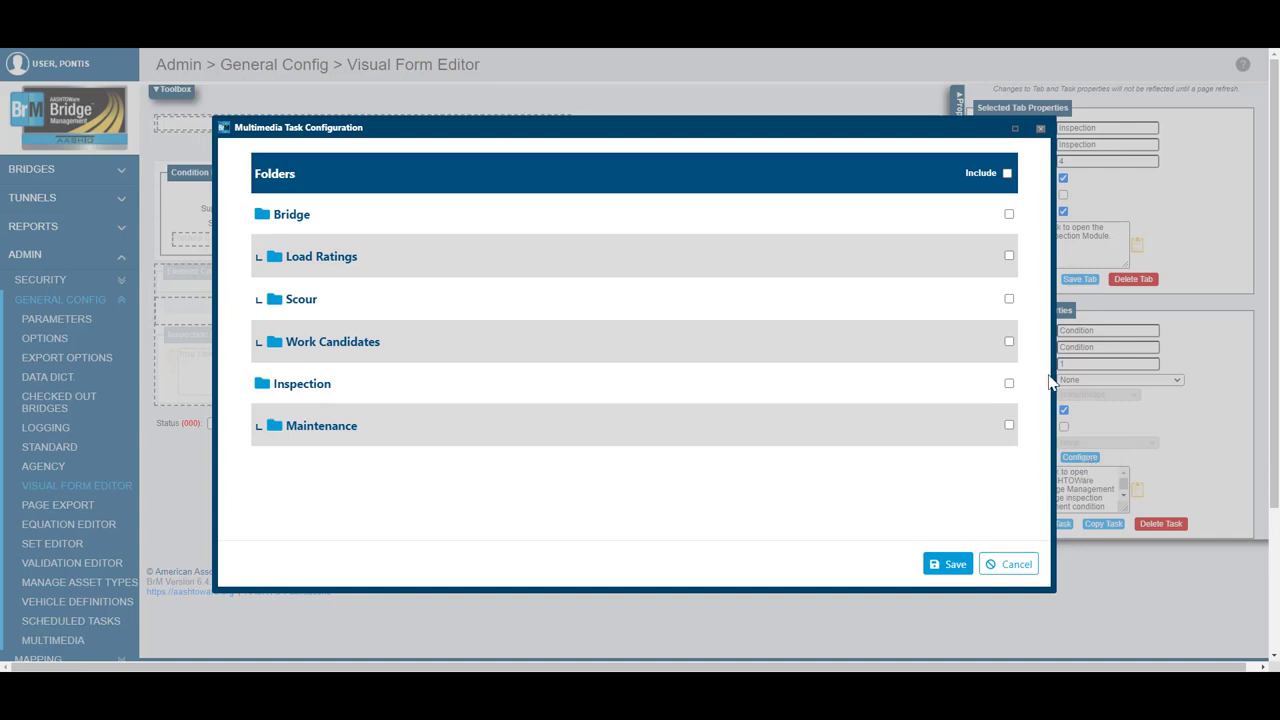
pyautogui.click(1007, 174)
pyautogui.click(954, 568)
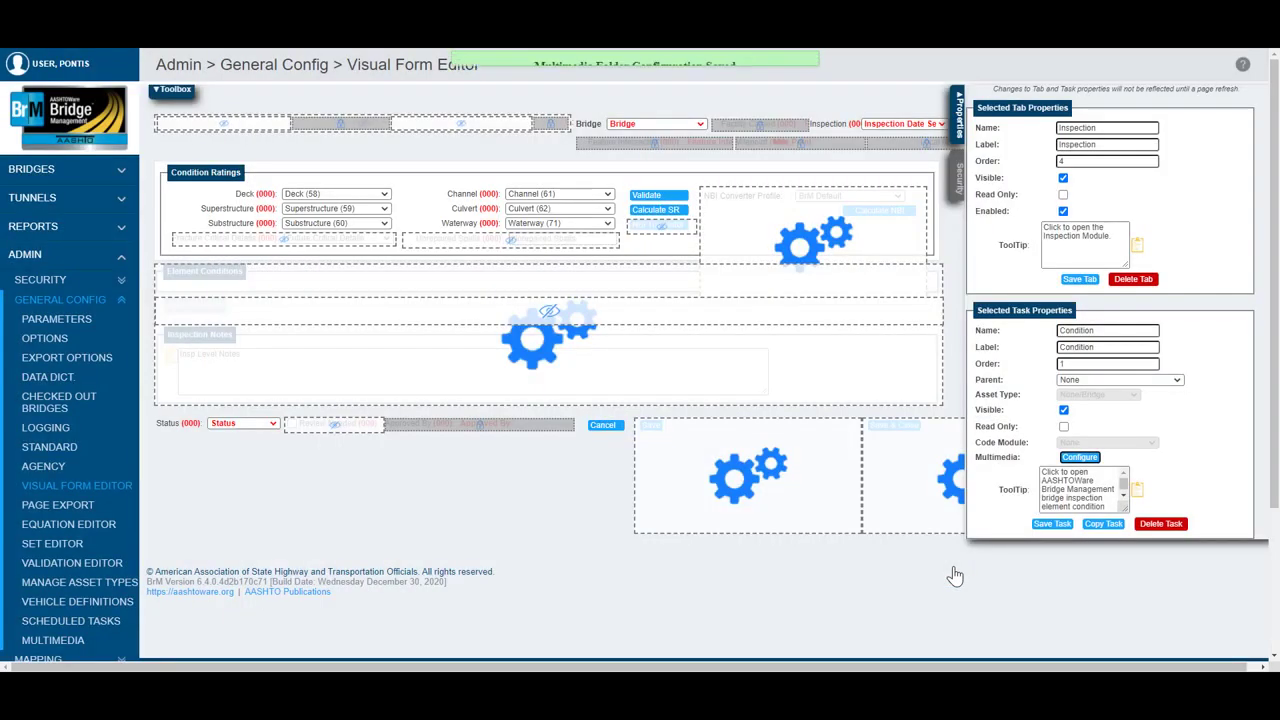
pyautogui.click(1050, 524)
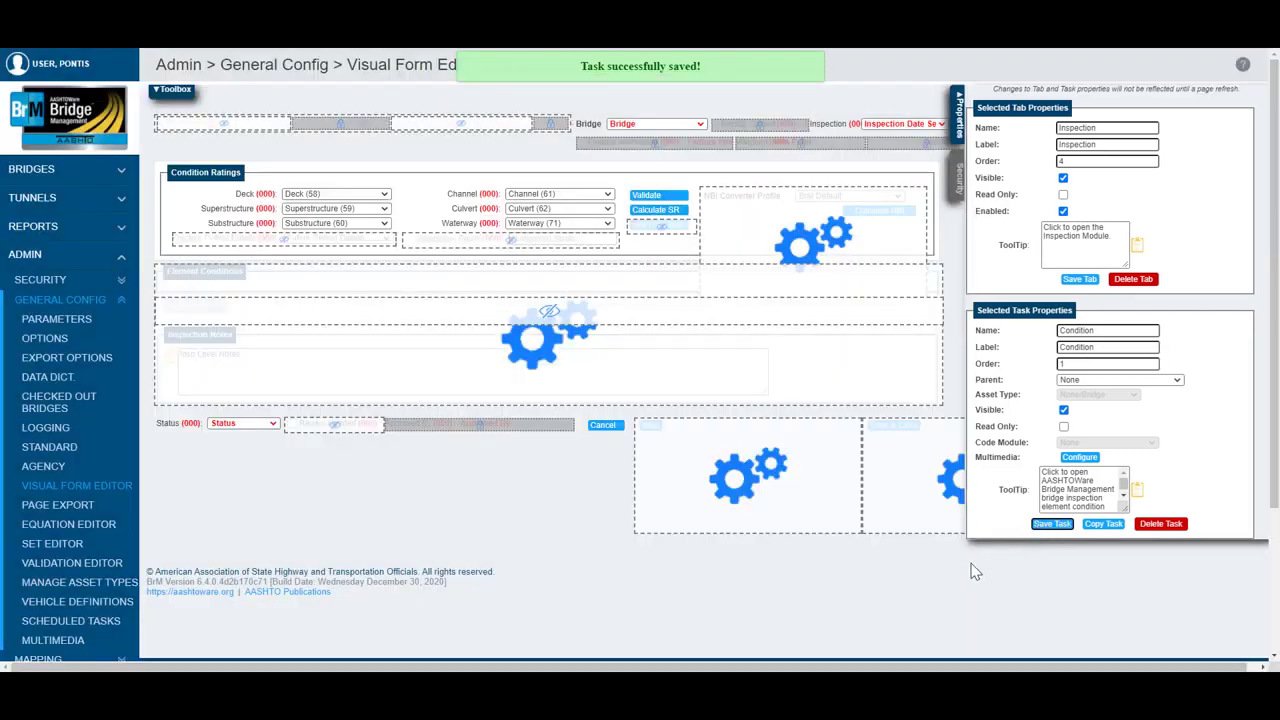
# Step: Open the multimedia from the inspection Condition page and show the Bridge (000002) folder in image view
pyautogui.click(118, 258)
pyautogui.click(118, 285)
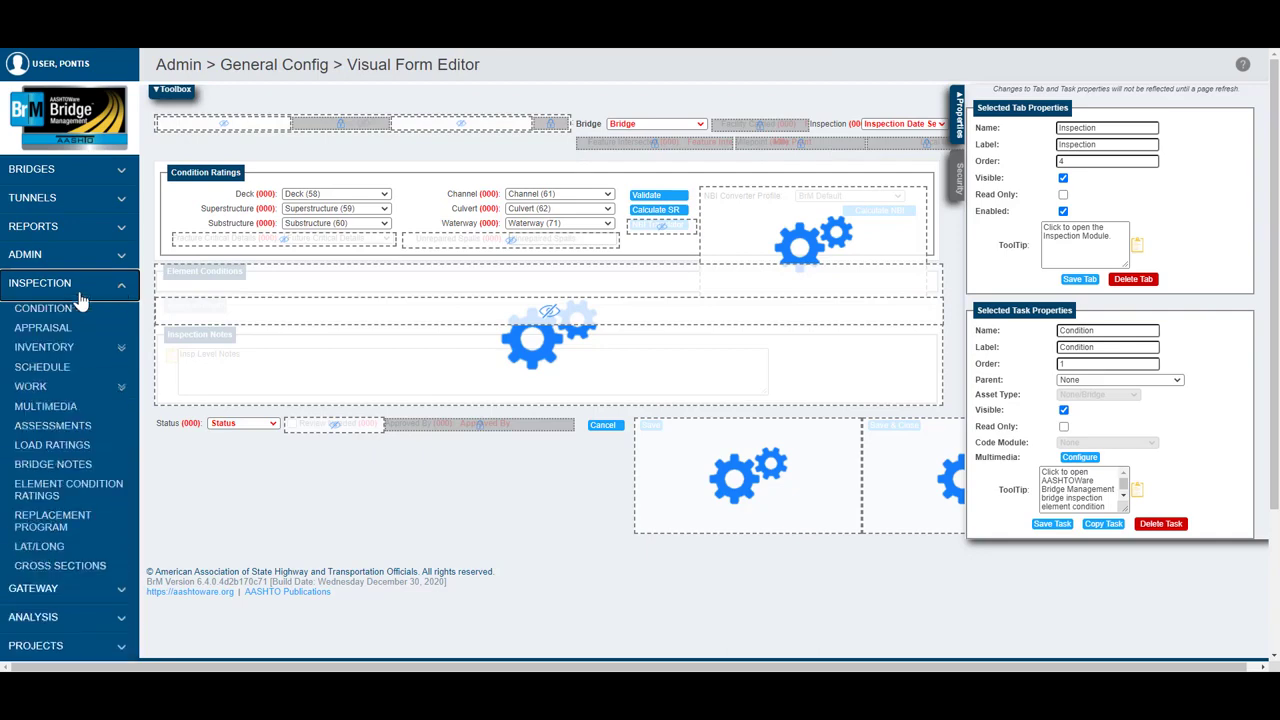
pyautogui.click(56, 316)
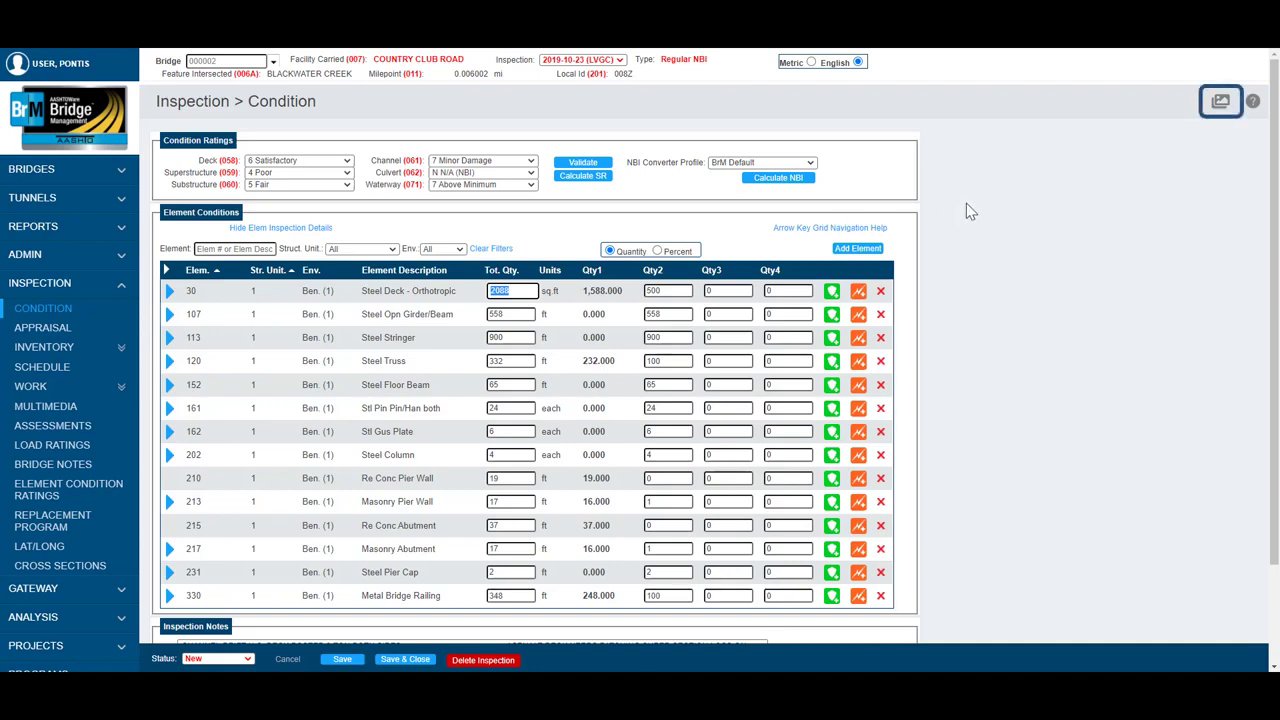
pyautogui.click(1222, 104)
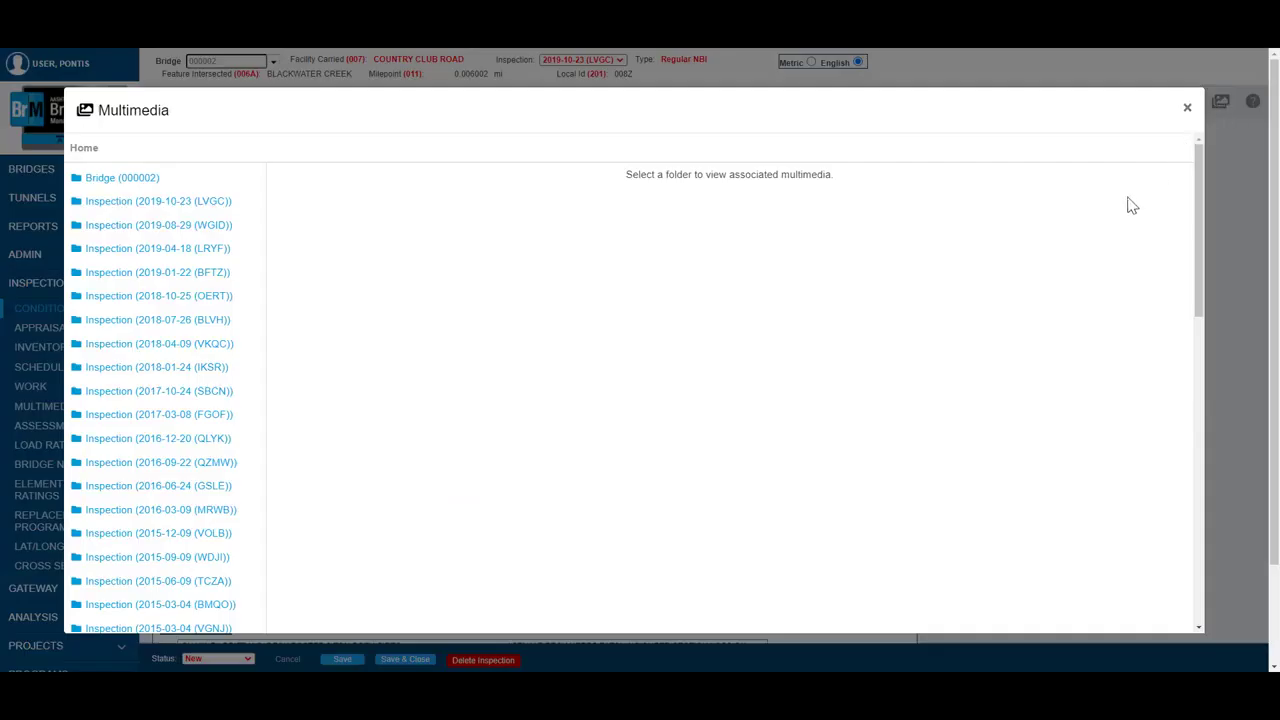
pyautogui.click(133, 181)
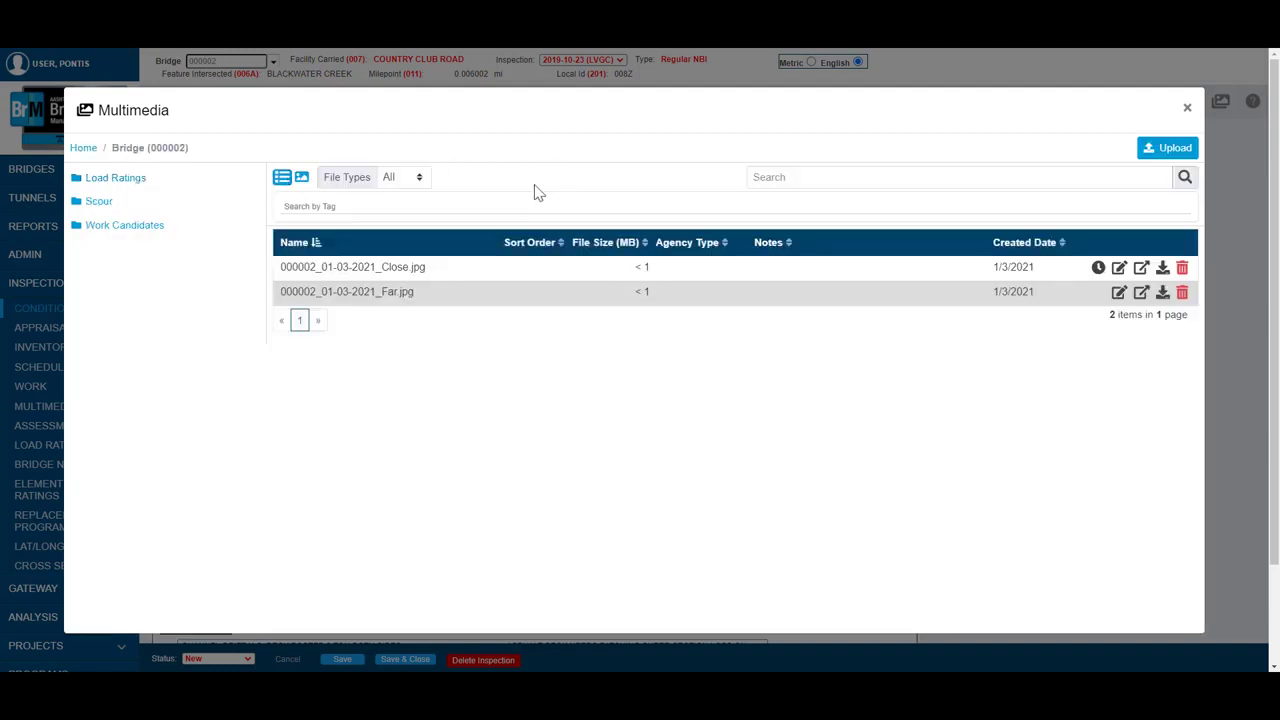
pyautogui.click(301, 180)
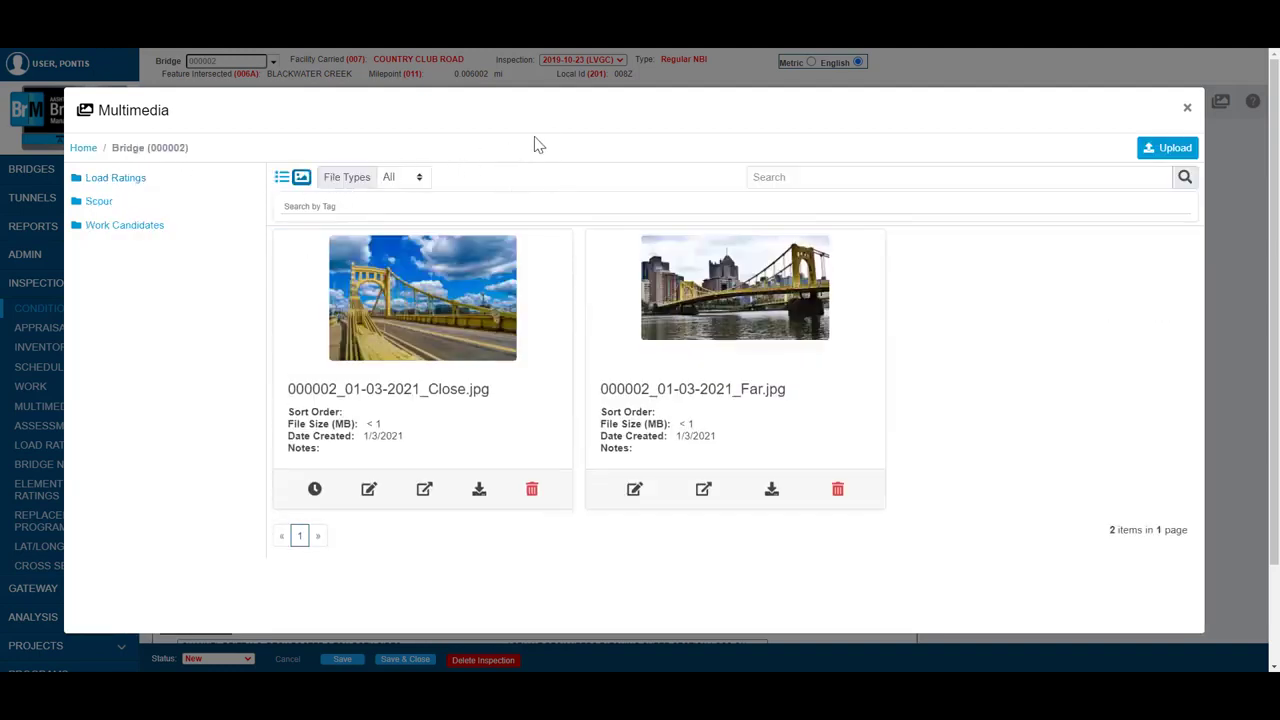